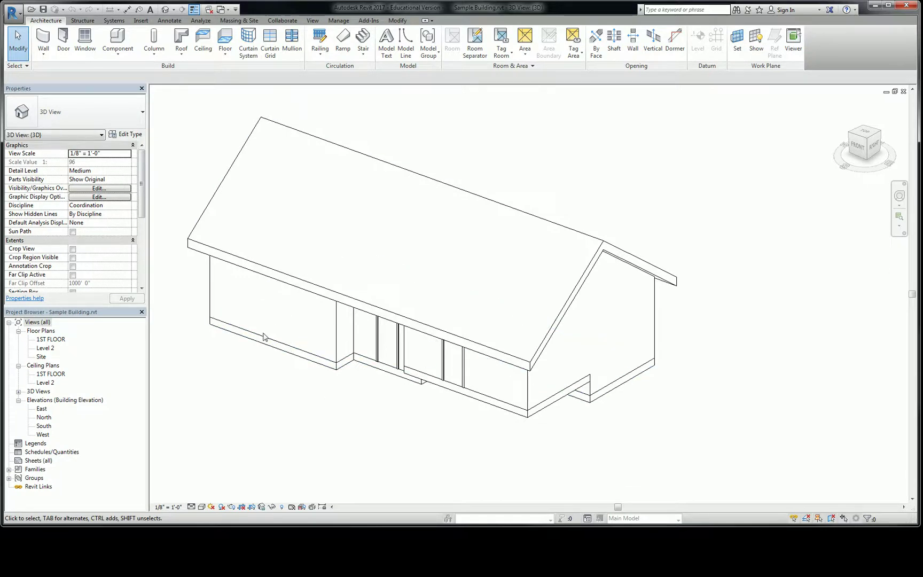
Change the left front wall from Generic - 8" to Exterior - Brick and CMU on MTL. Stud
left_click(263, 337)
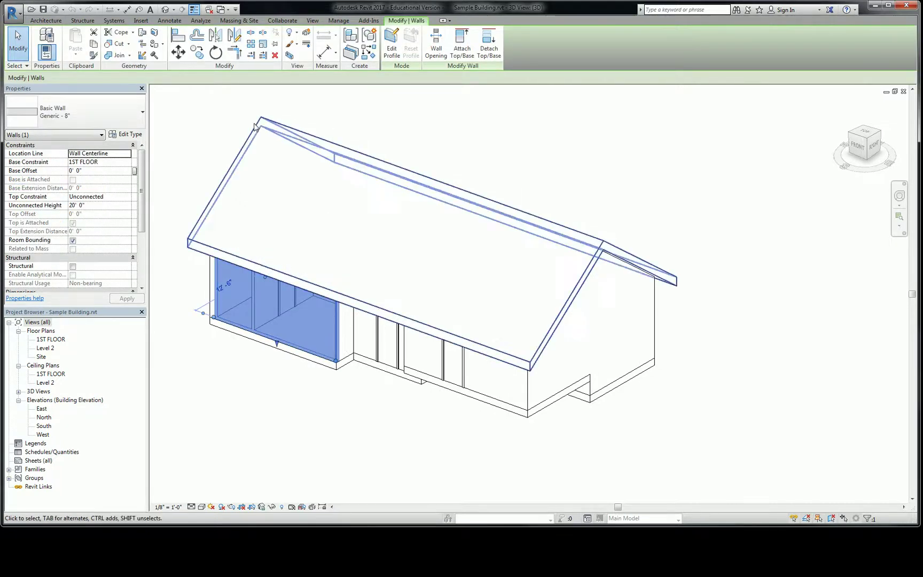
left_click(108, 113)
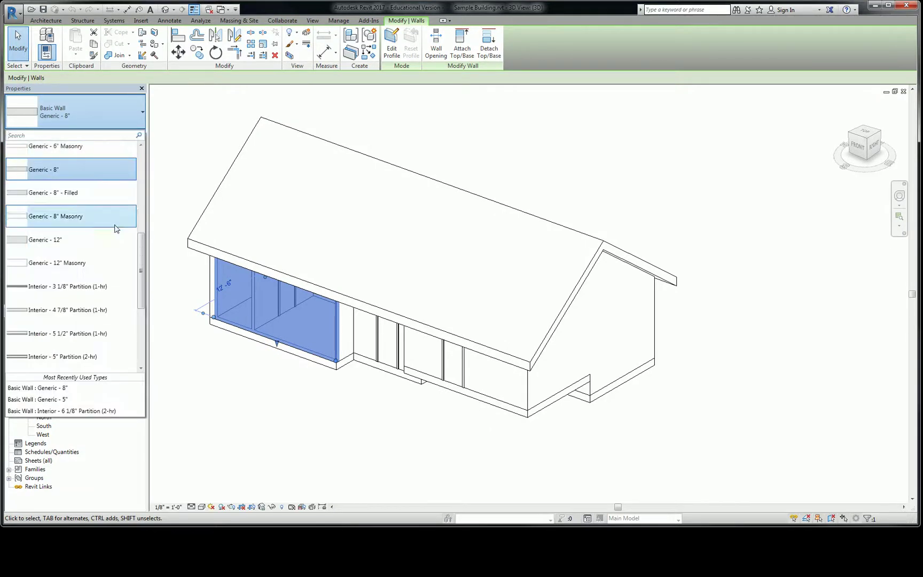
left_click_drag(141, 260, 156, 173)
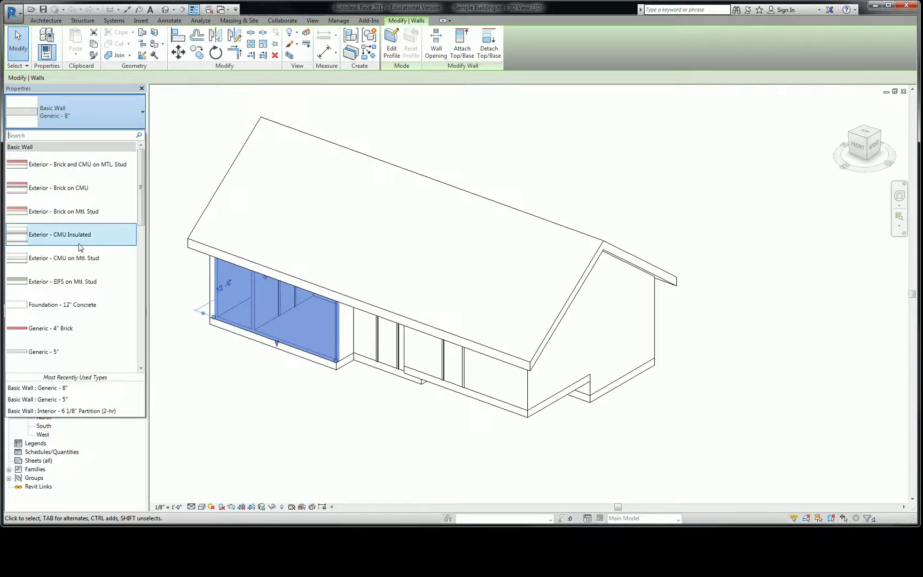
left_click(62, 170)
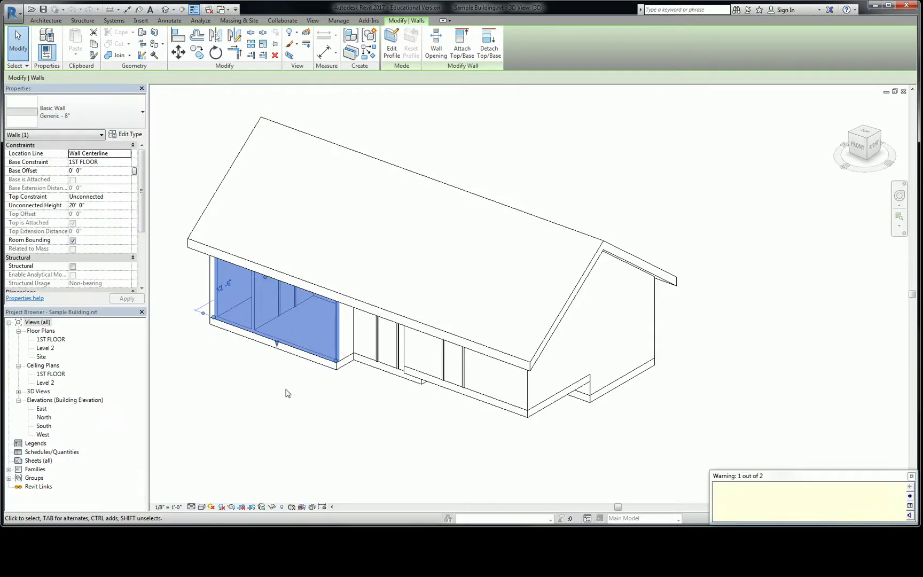
left_click(288, 401)
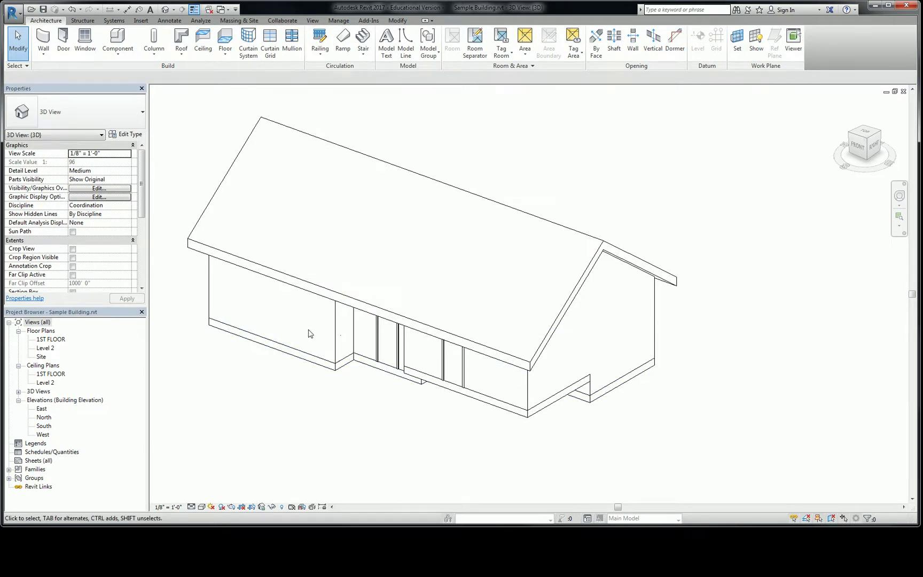
Open the 1ST FLOOR plan and tile it beside the 3D and elevation views using WT
left_click(275, 340)
scroll(249, 296, "up", 4)
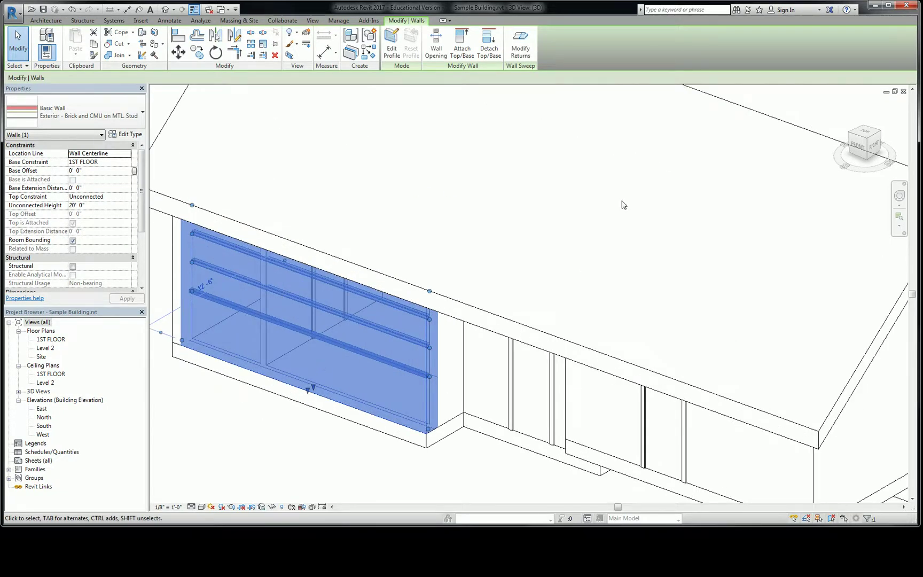
double_click(53, 341)
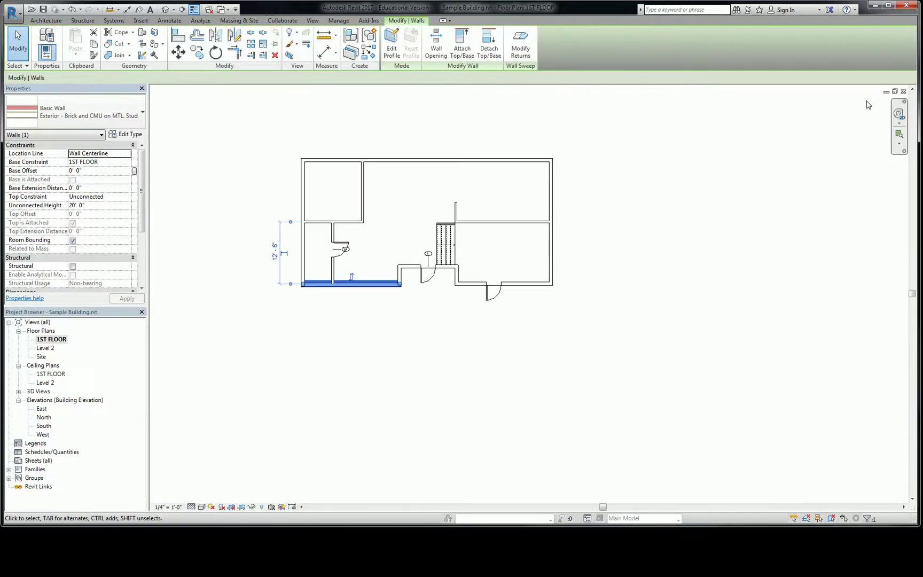
key("w")
key("t")
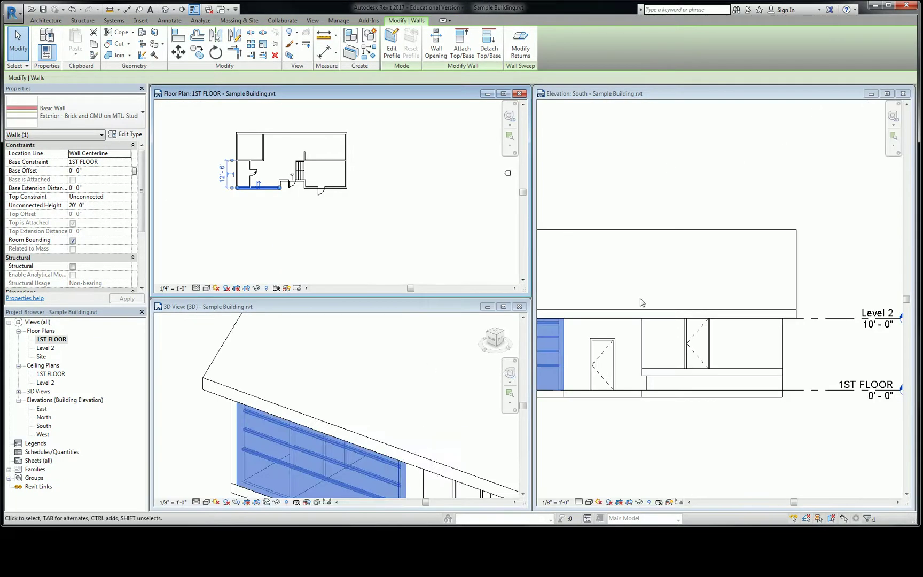
scroll(254, 193, "up", 6)
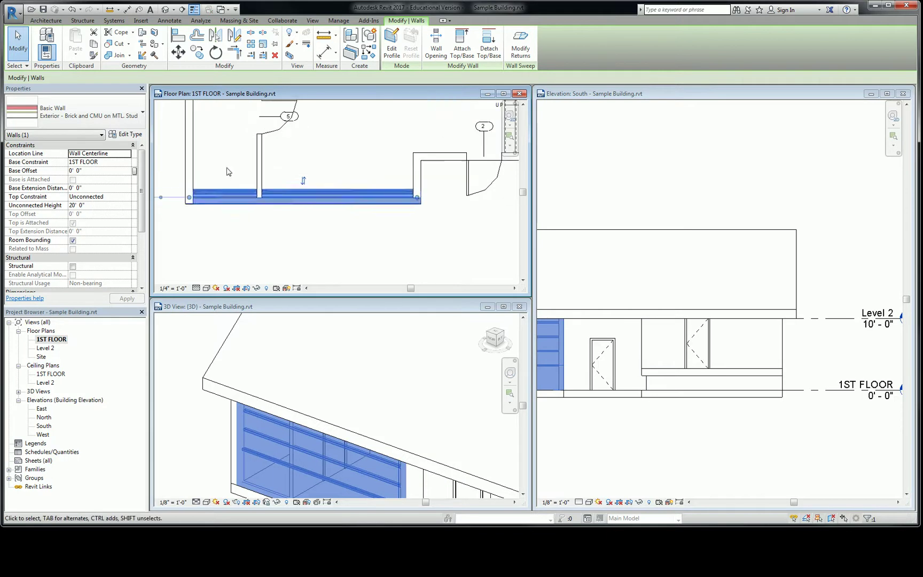
Flip the front wall in the floor plan so its brick face points outside
left_click(346, 165)
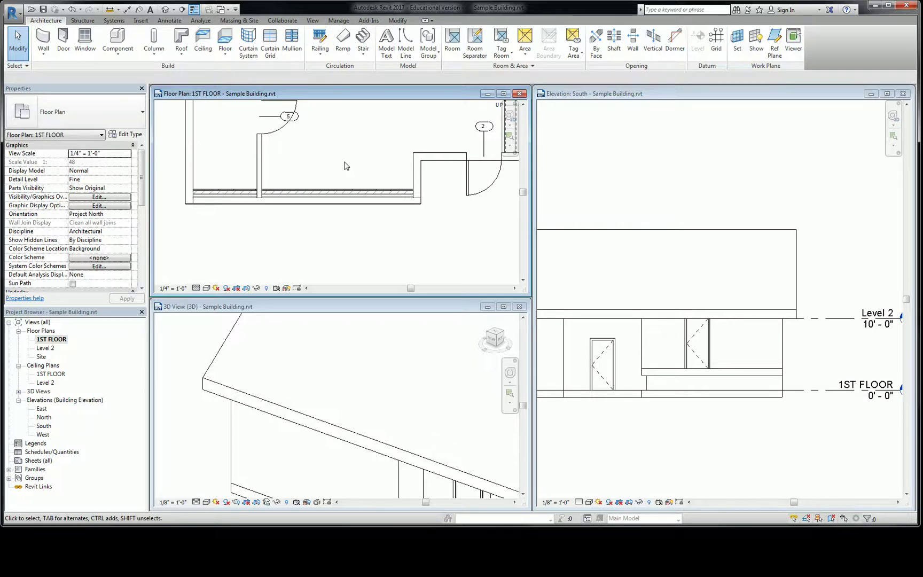
left_click(327, 201)
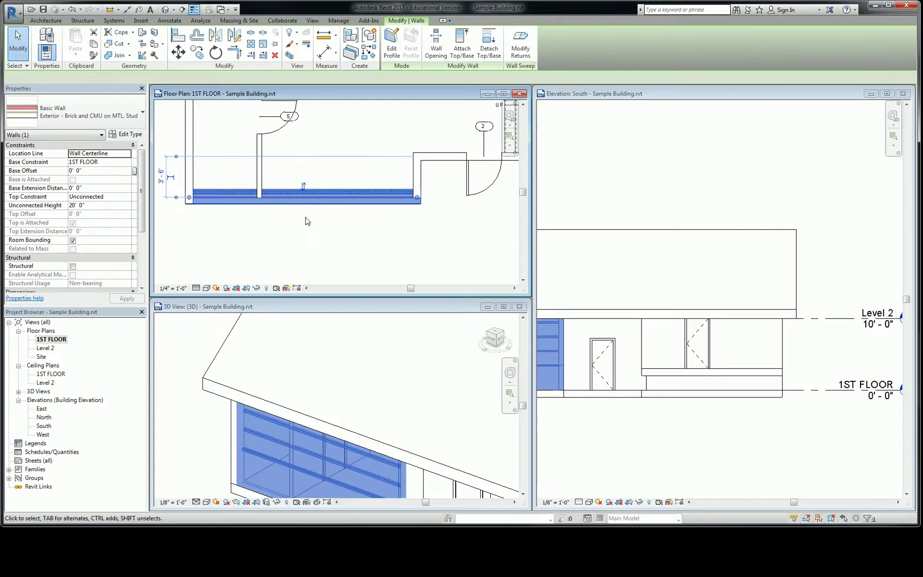
left_click(302, 186)
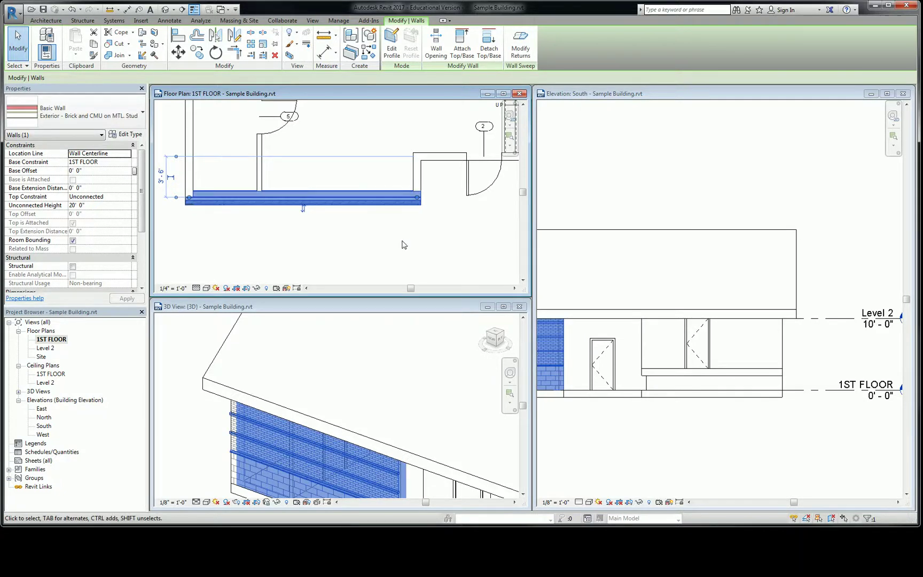
In the 3D view, switch the brick front wall back to Generic - 8"
key("Escape")
left_click(220, 429)
scroll(220, 428, "down", 2)
scroll(241, 483, "up", 4)
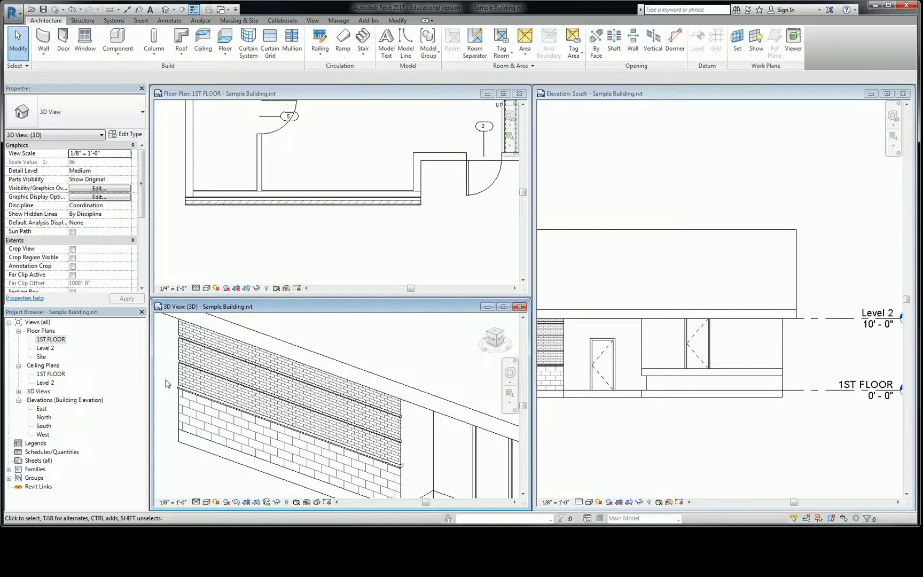
left_click(241, 350)
left_click(74, 112)
scroll(88, 213, "down", 3)
scroll(88, 235, "down", 5)
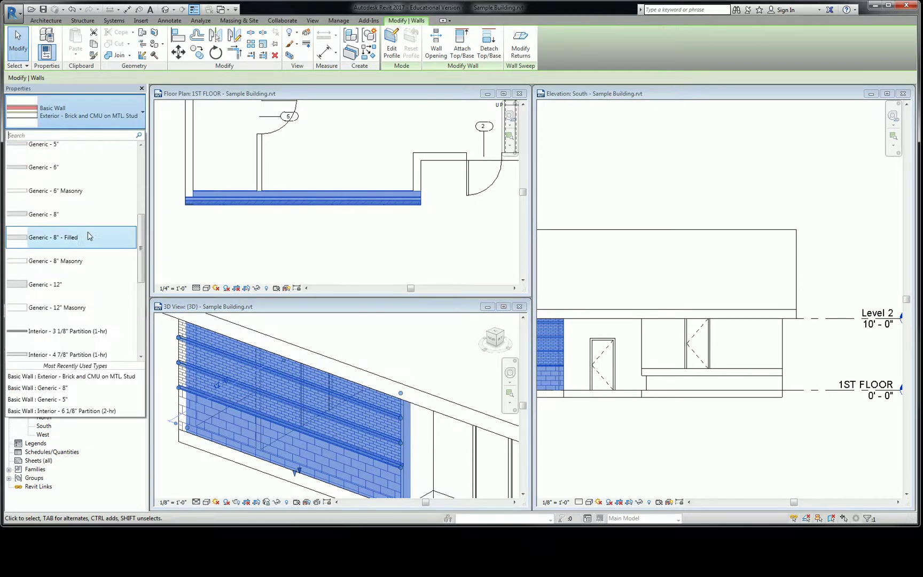
scroll(89, 245, "up", 5)
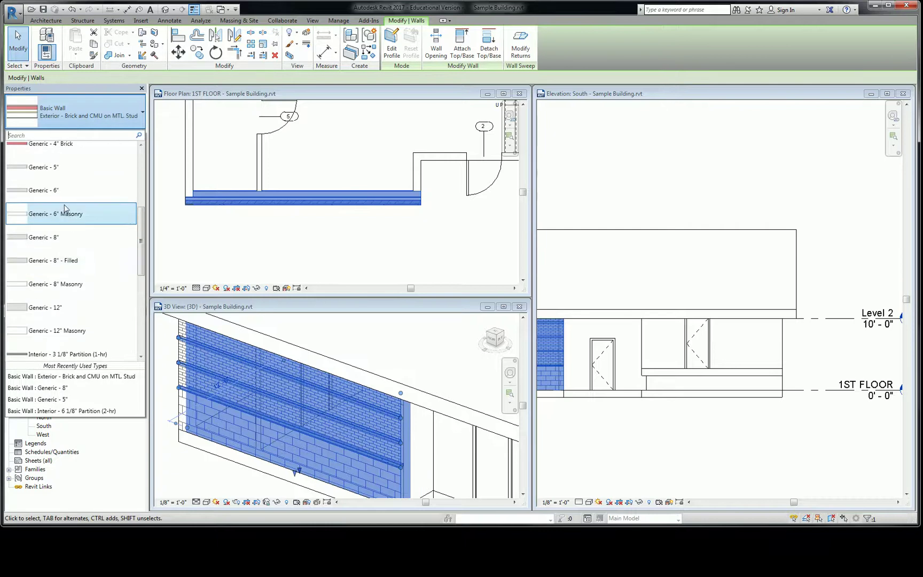
left_click(65, 212)
Reselect the front wall in the 1ST FLOOR plan
key("Escape")
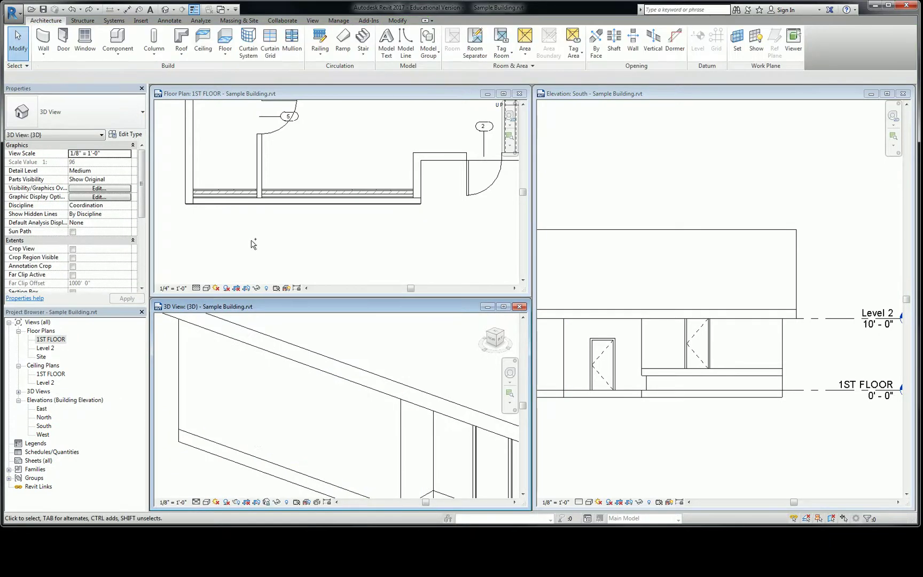
left_click(313, 204)
left_click(309, 193)
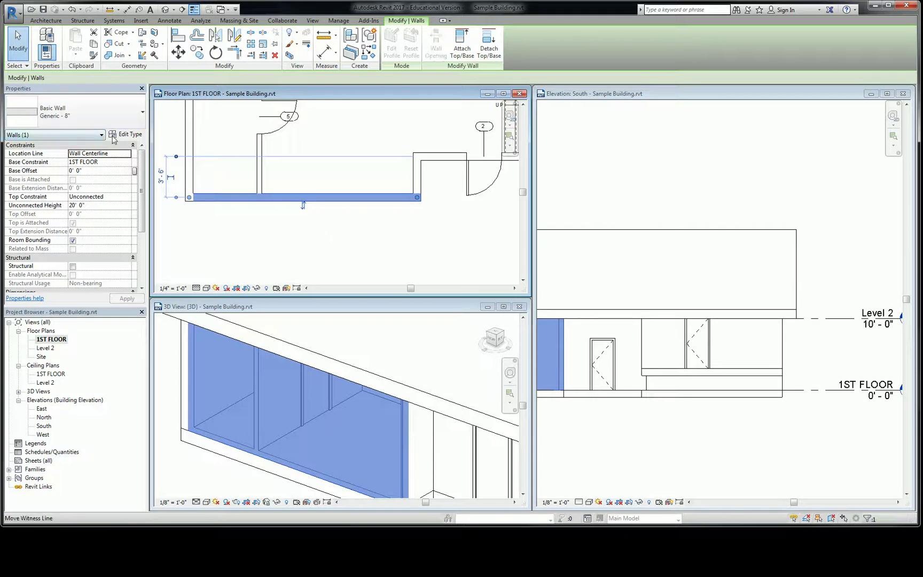
Open Edit Type for the selected wall's Generic - 8" type
left_click(128, 135)
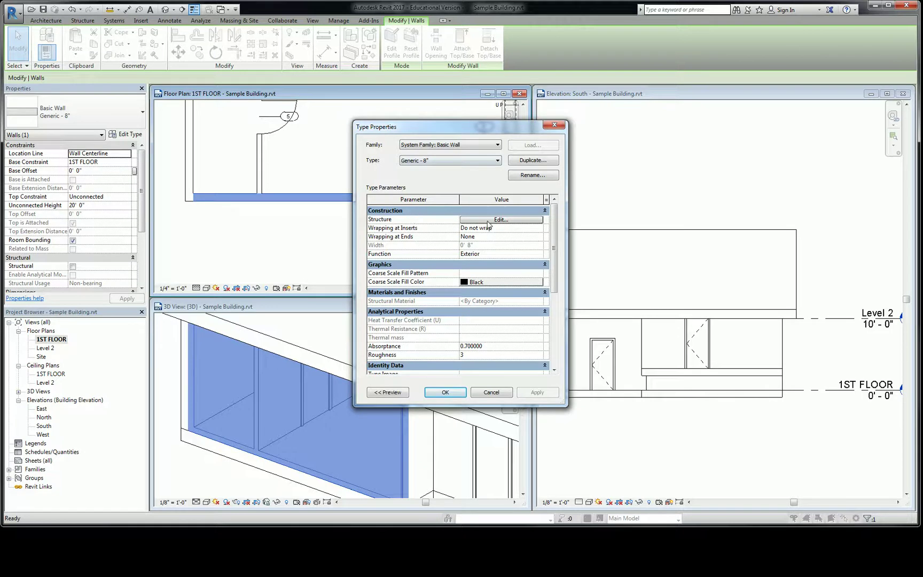
Open the Structure assembly and mark the 8" structure layer as structural material
left_click(489, 219)
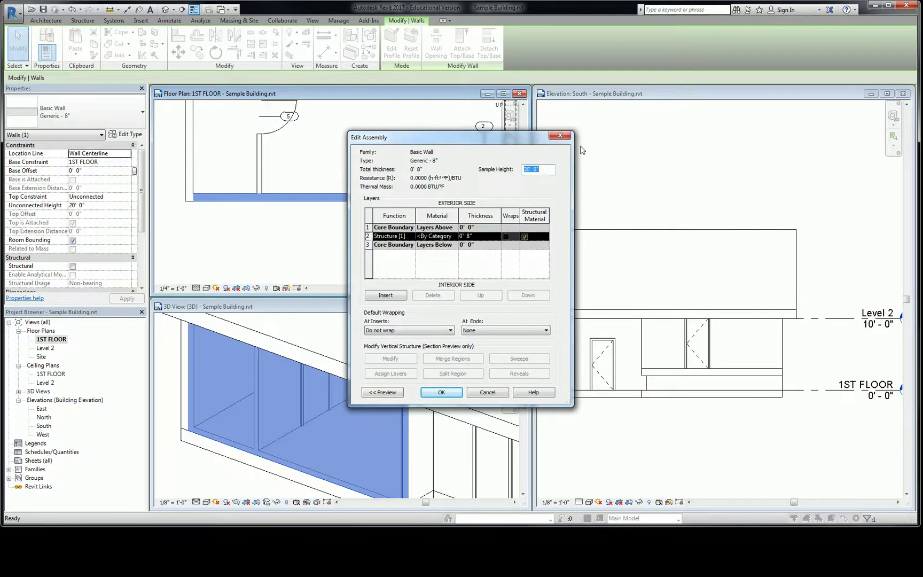
mouse_move(510, 130)
left_mouse_down()
mouse_move(628, 146)
mouse_move(497, 144)
left_mouse_up()
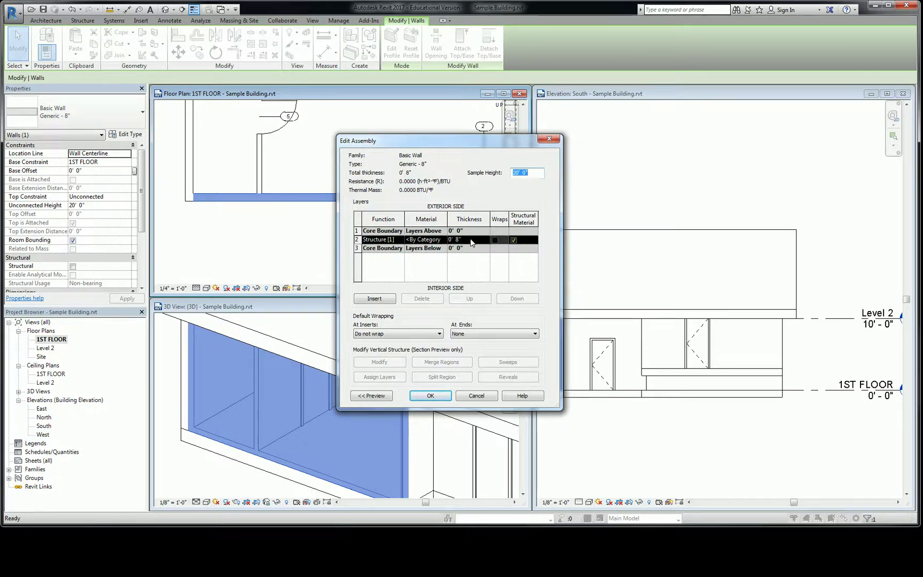
left_click(513, 239)
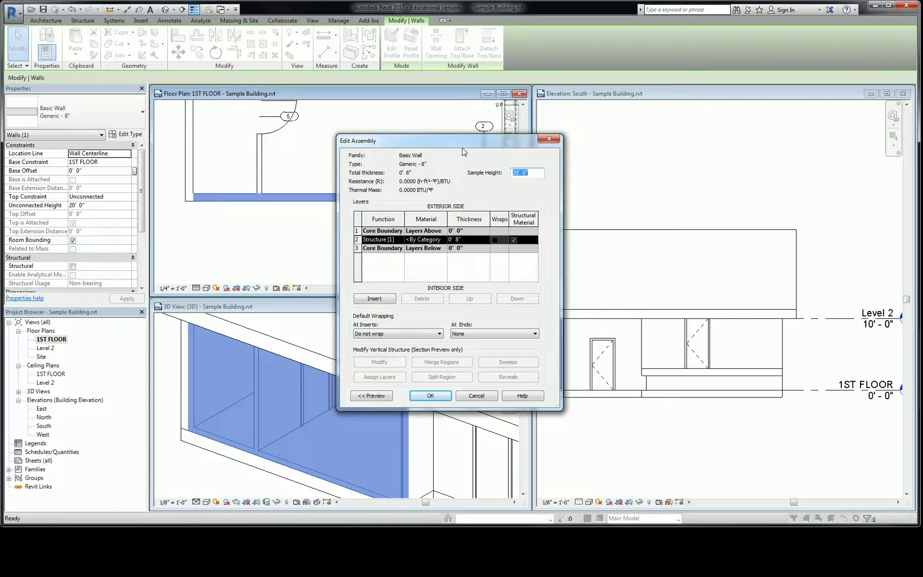
left_click(381, 236)
left_click(434, 240)
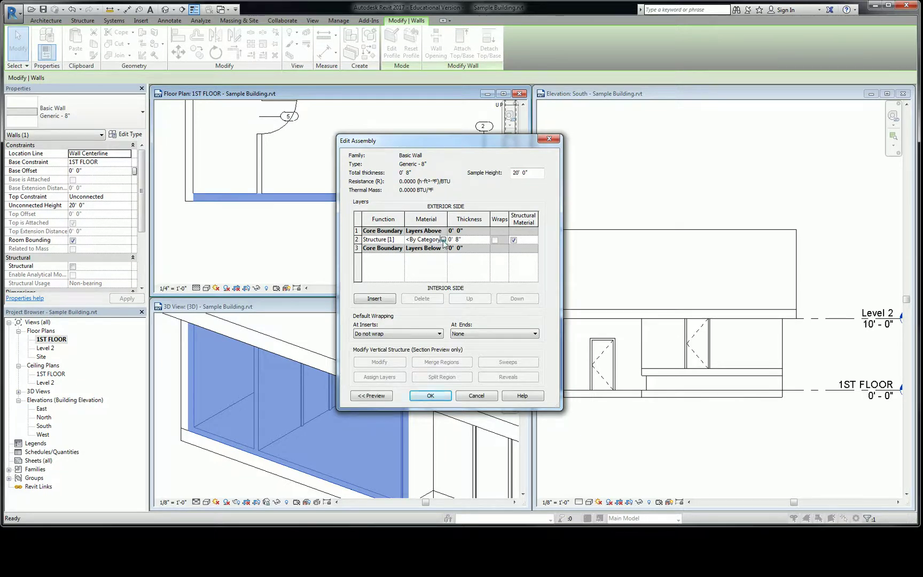
Open the Material Browser for the structure layer and move it aside to reveal the layer table
left_click(443, 240)
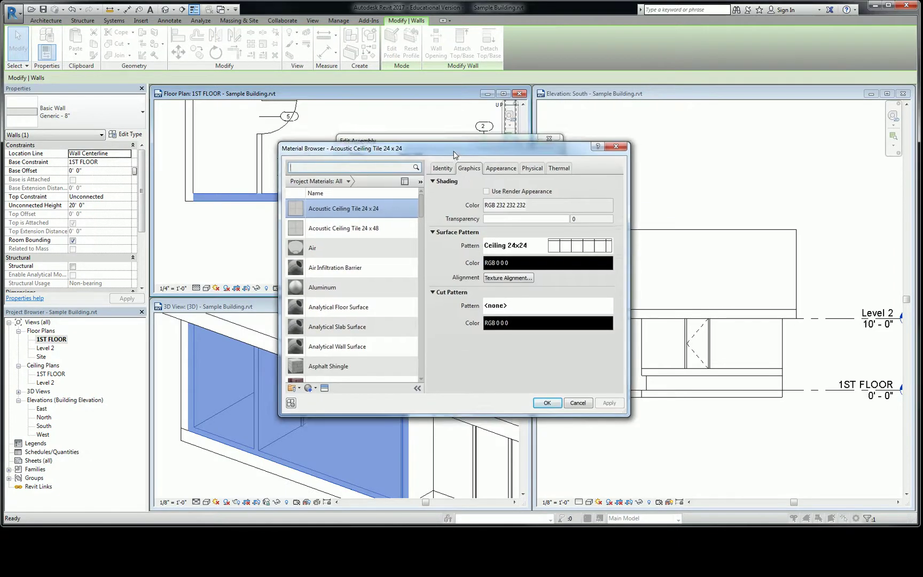
left_click_drag(457, 161, 455, 267)
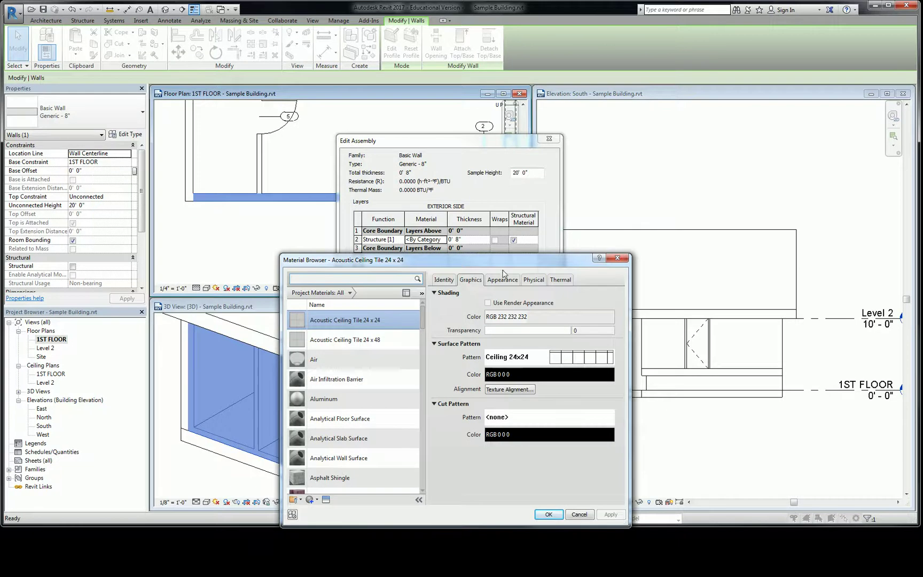
left_click_drag(505, 264, 673, 220)
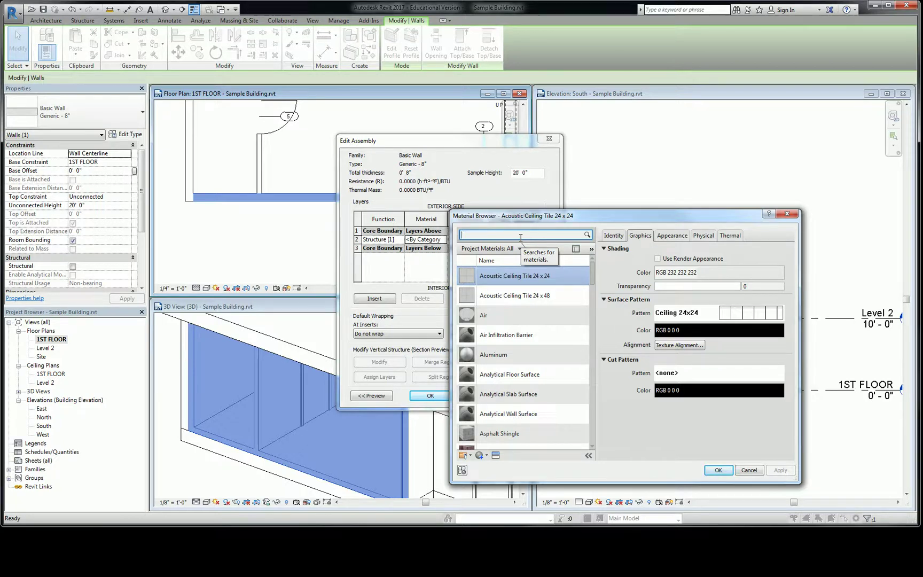
Search the materials for wood and stud, then select Softwood, Lumber as the base
type("wood")
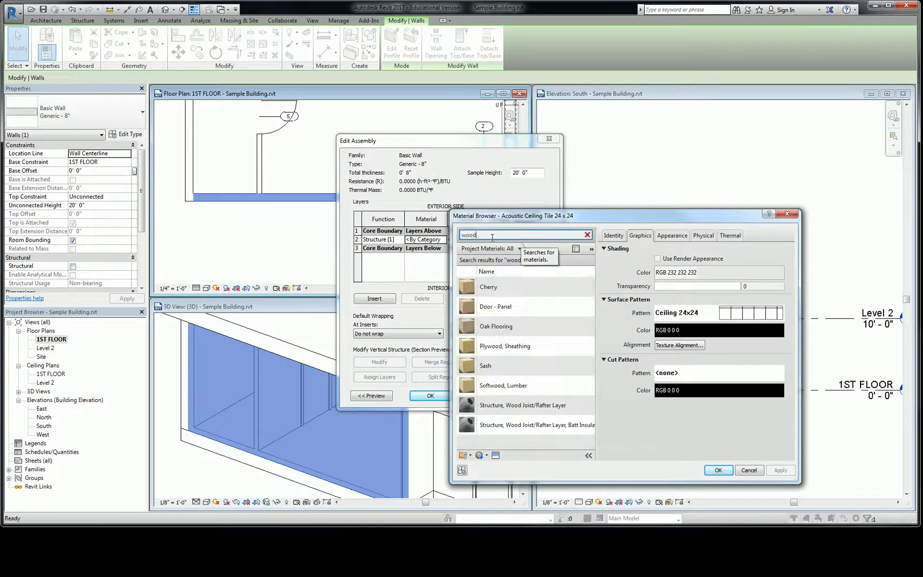
key("BackSpace")
key("BackSpace")
key("BackSpace")
key("BackSpace")
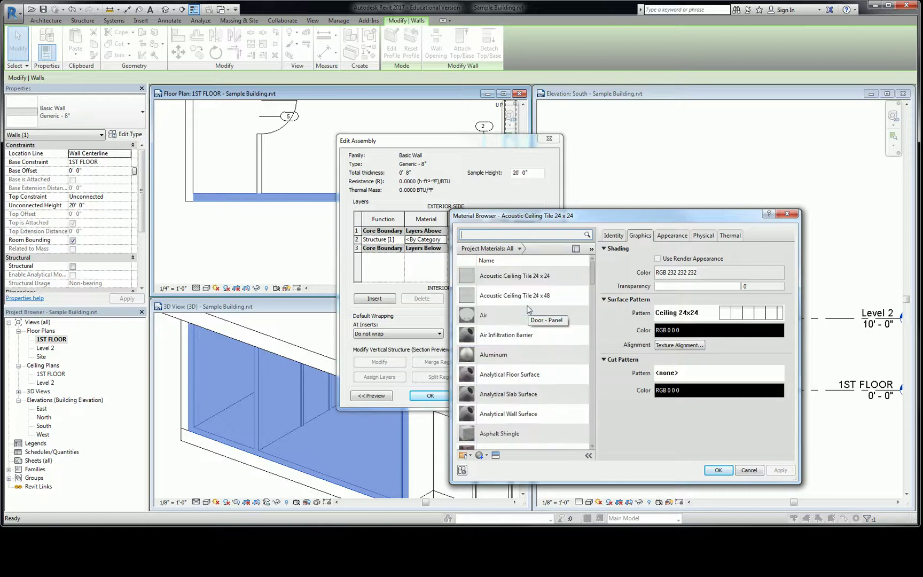
type("st")
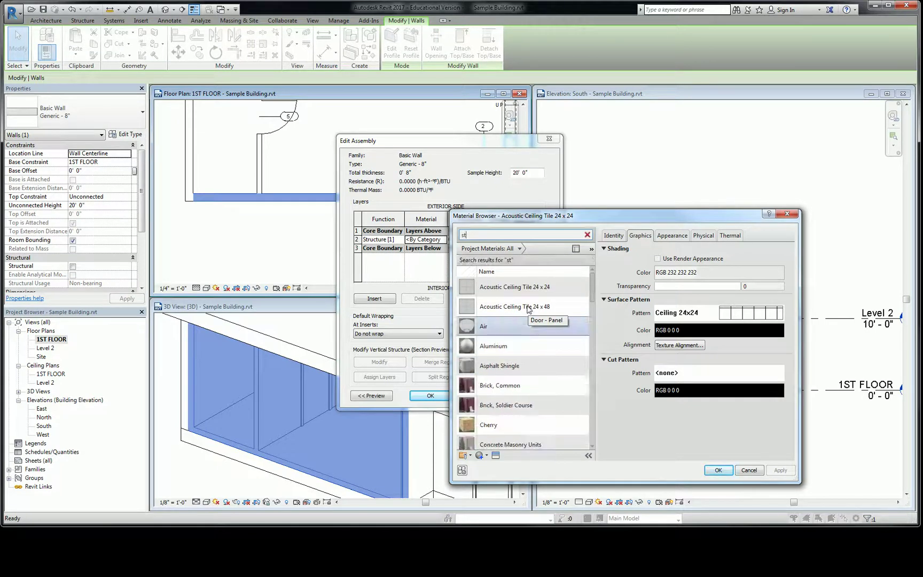
type("ud")
left_click(492, 289)
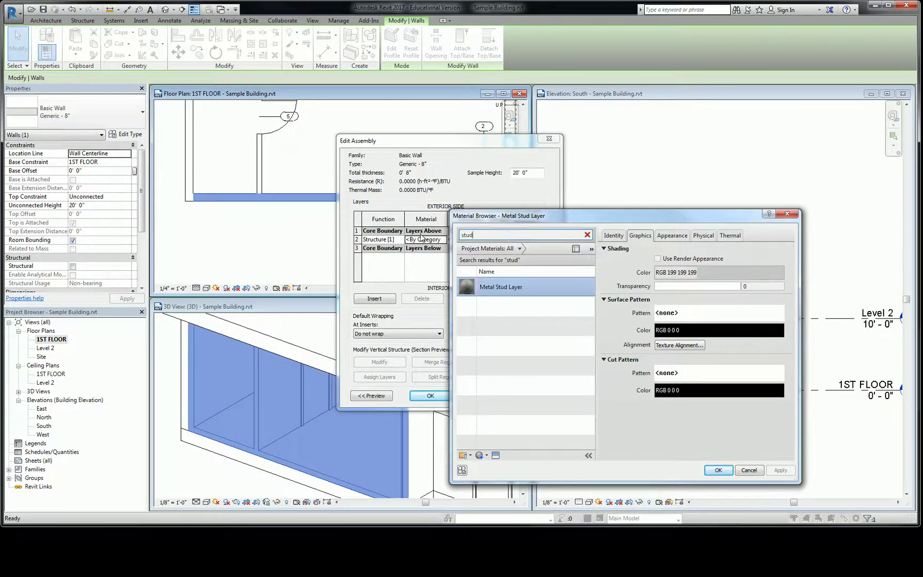
key("BackSpace")
key("BackSpace")
key("BackSpace")
key("BackSpace")
type("wood")
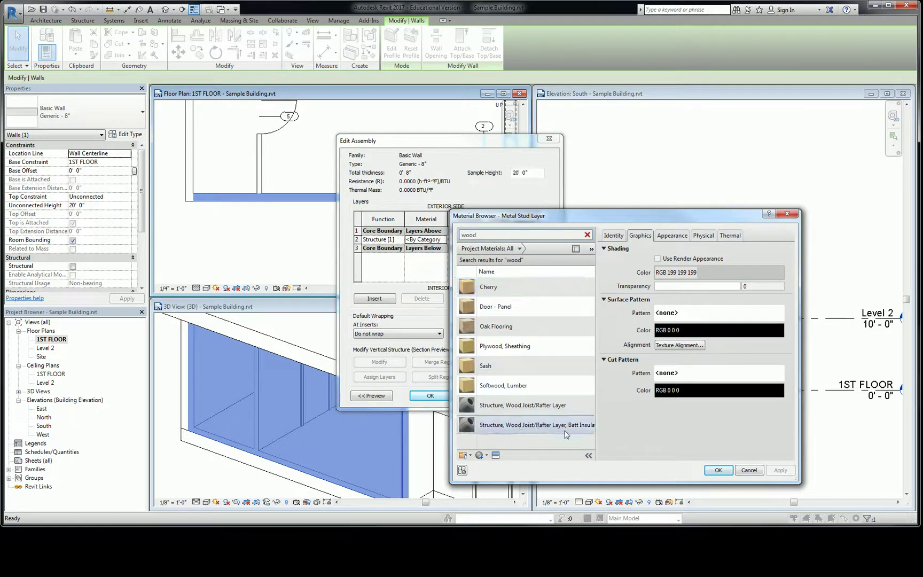
left_click(494, 234)
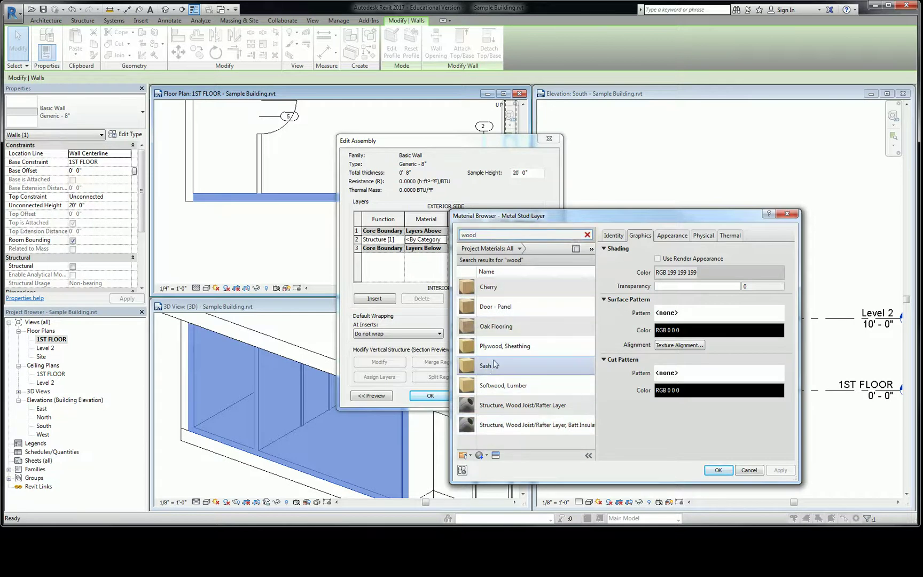
left_click(504, 387)
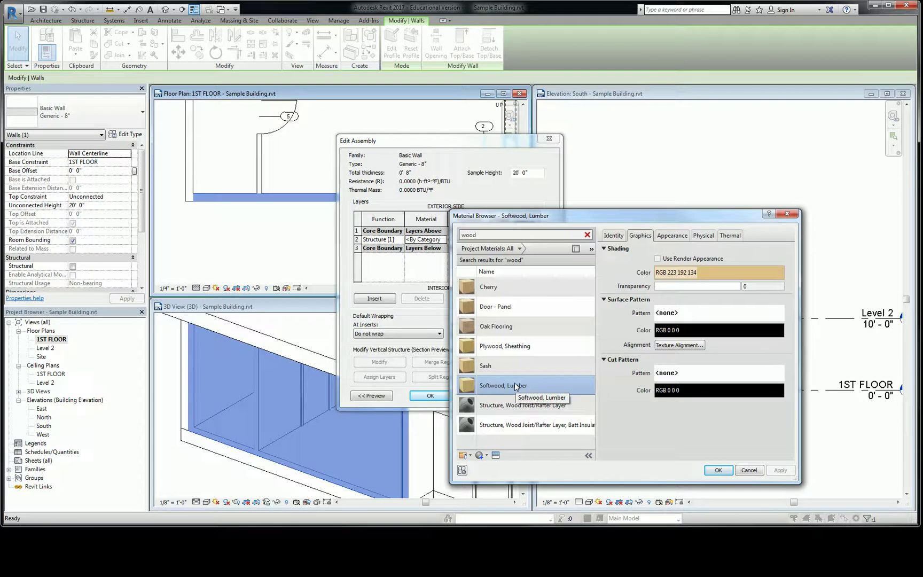
Duplicate Softwood, Lumber as 'Wood Stud' and apply it to the structure layer
right_click(504, 382)
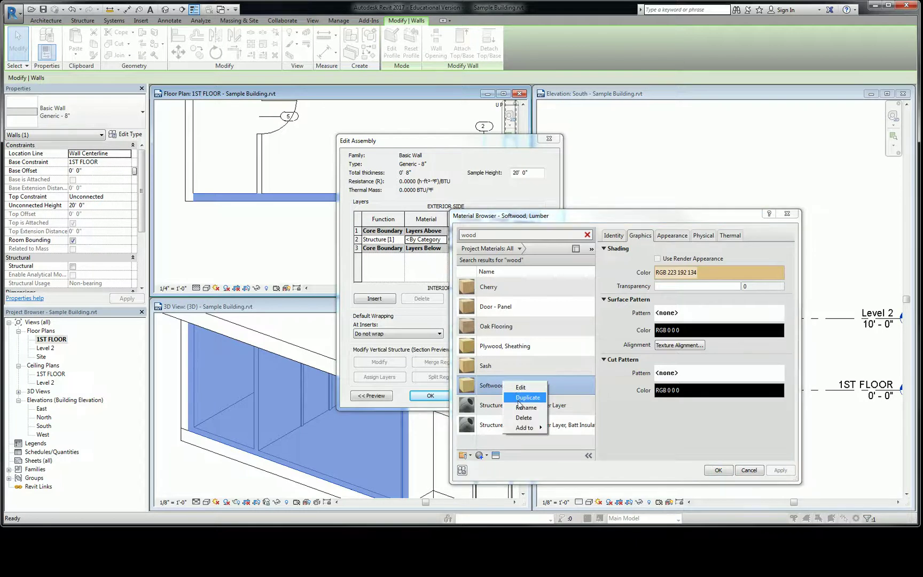
left_click(521, 398)
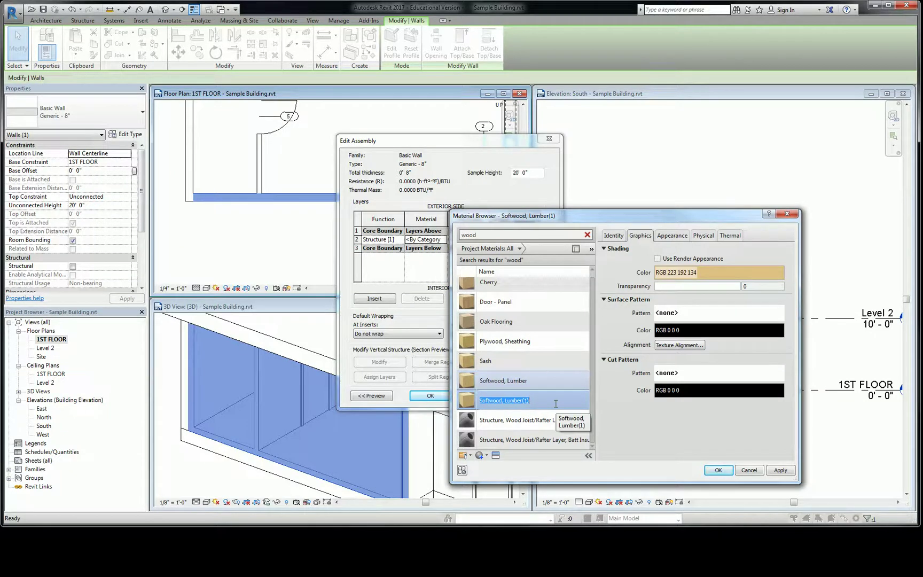
type("Wood Stud")
left_click(475, 401)
left_click(480, 439)
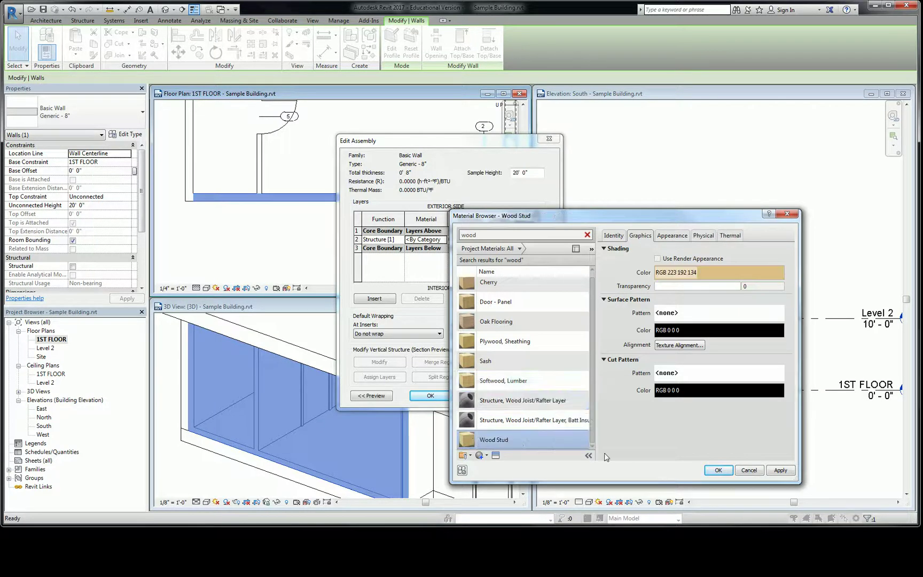
left_click(716, 472)
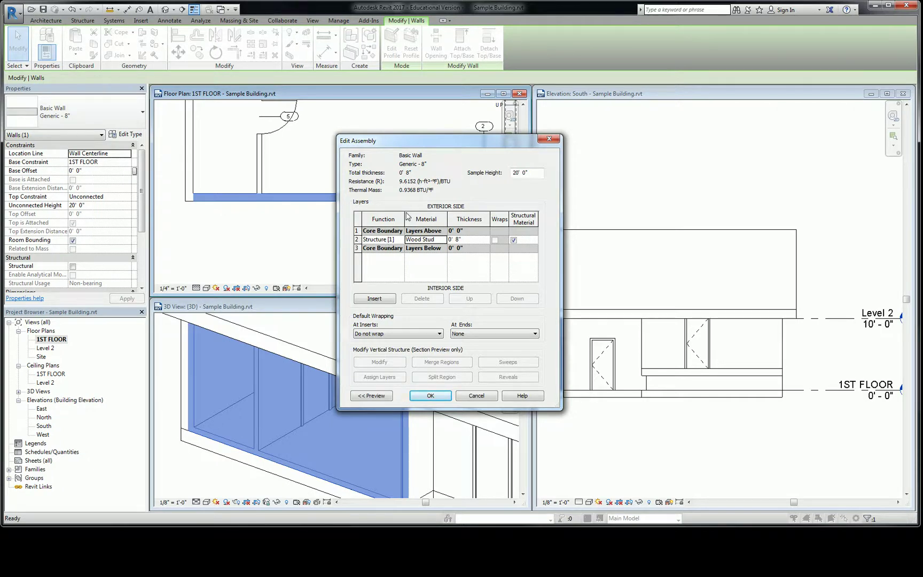
Keep Wood Stud as the structure material, confirm the assembly, and reopen it
left_click(439, 241)
left_click(442, 239)
right_click(482, 439)
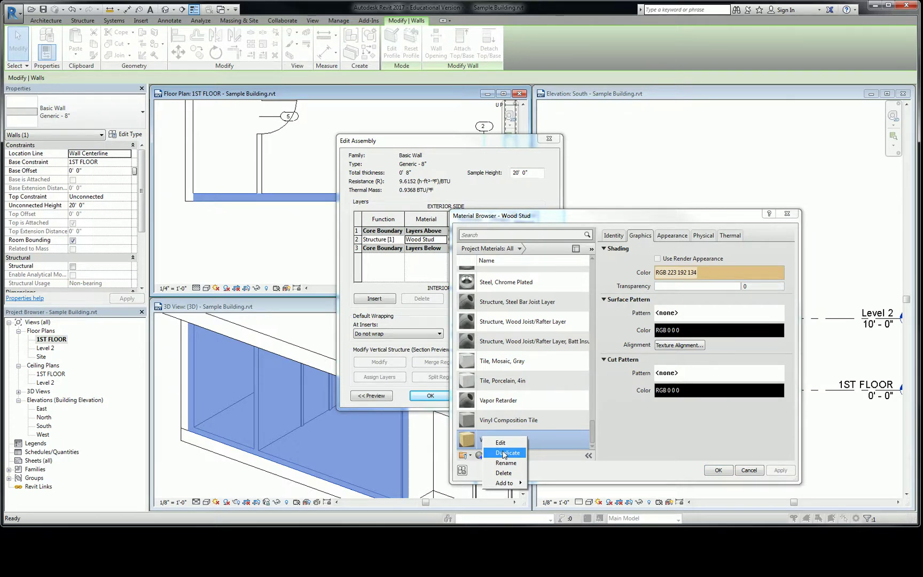
left_click(654, 427)
left_click(717, 470)
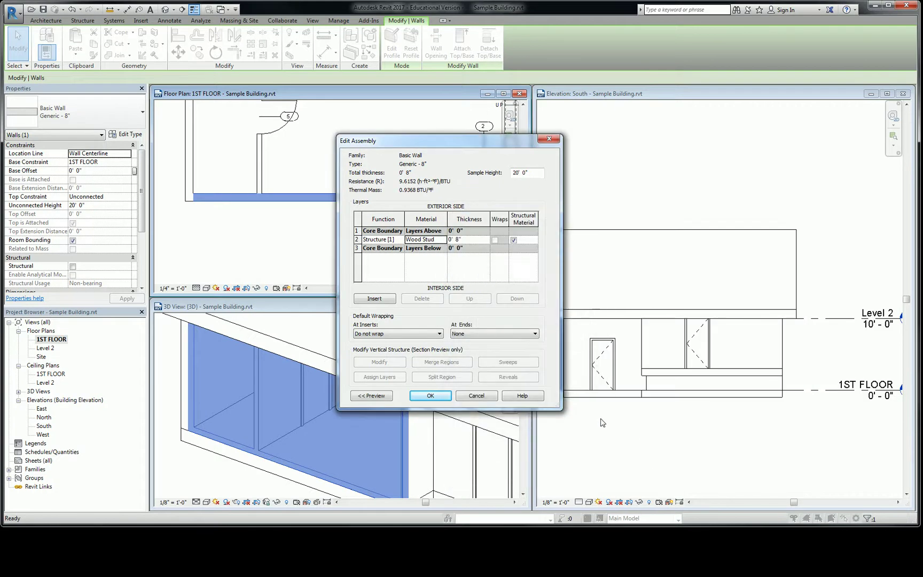
left_click(426, 396)
left_click(501, 235)
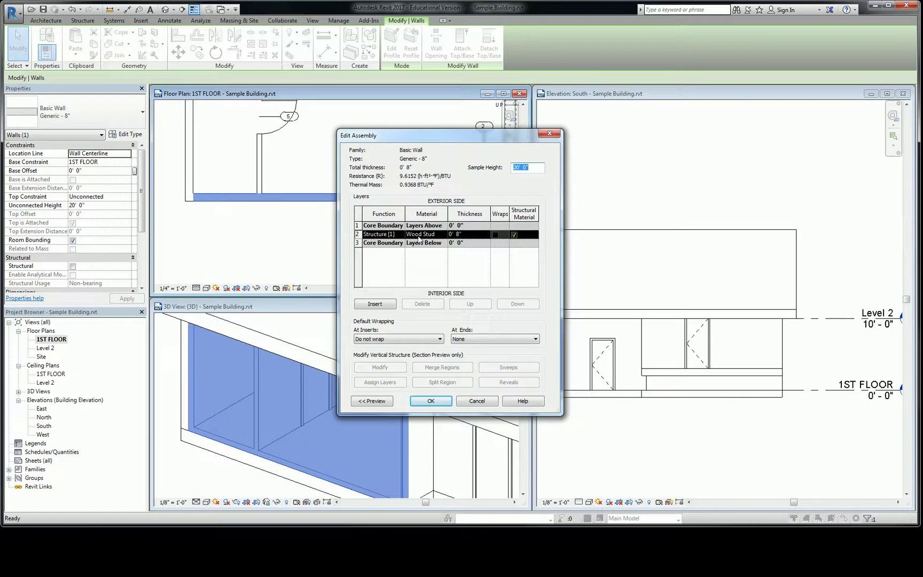
Insert three empty layers and move one below the core boundary to the interior
left_click(377, 304)
left_click(380, 305)
left_click(380, 305)
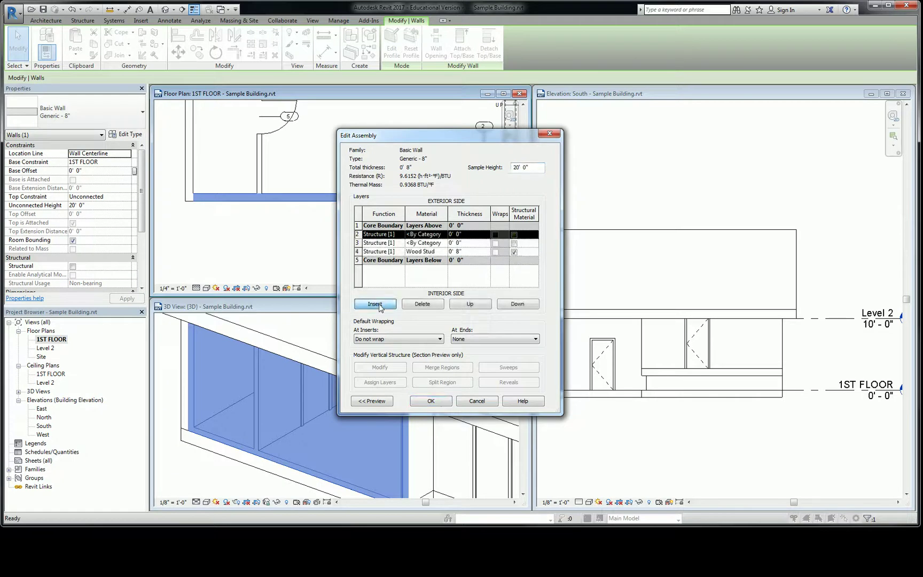
left_click(380, 304)
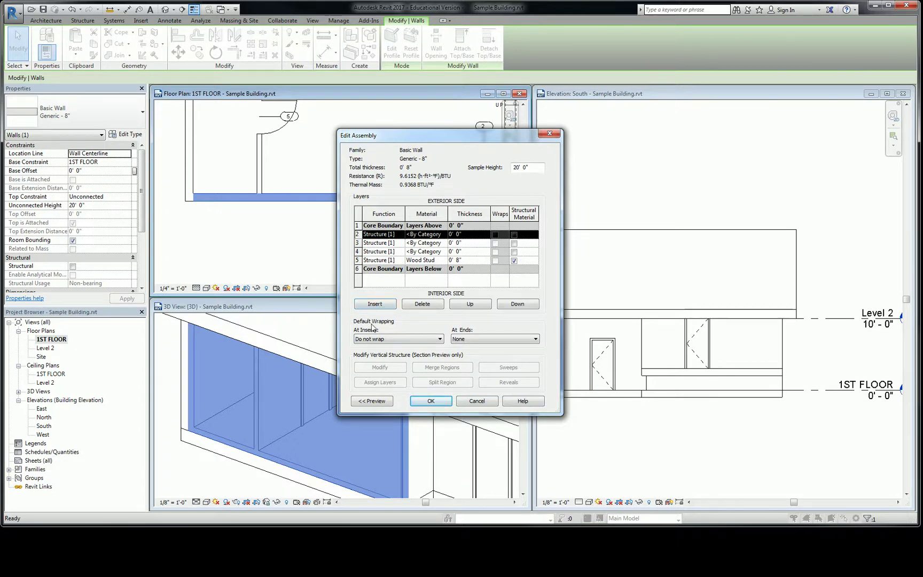
left_click(516, 306)
left_click(515, 305)
left_click(516, 305)
left_click(515, 306)
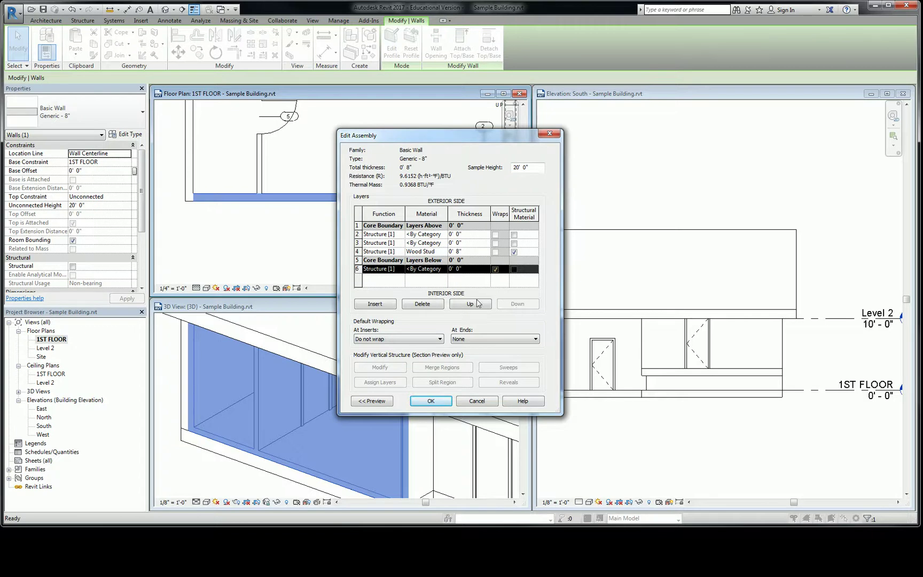
Move the other two empty layers above the core boundary to the exterior side
left_click(358, 234)
left_click(470, 303)
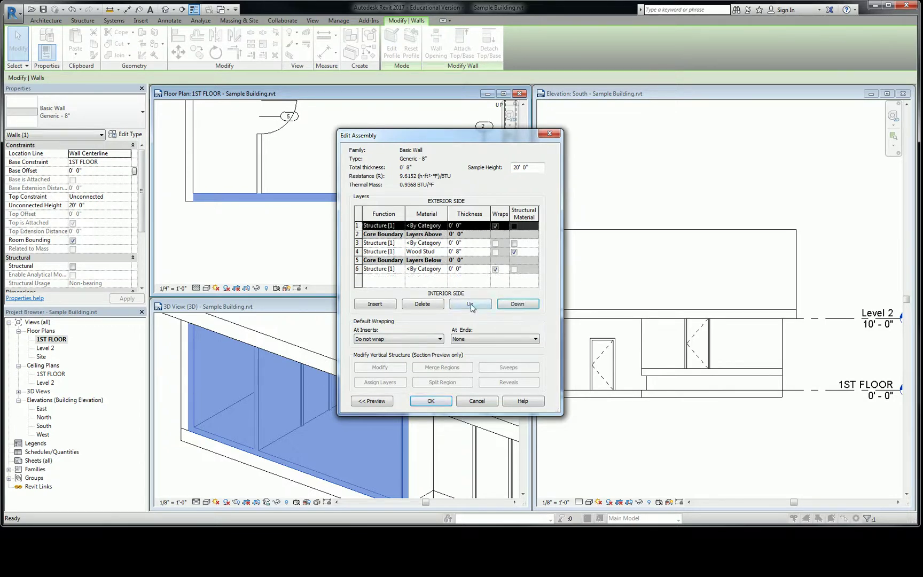
left_click(359, 243)
left_click(475, 304)
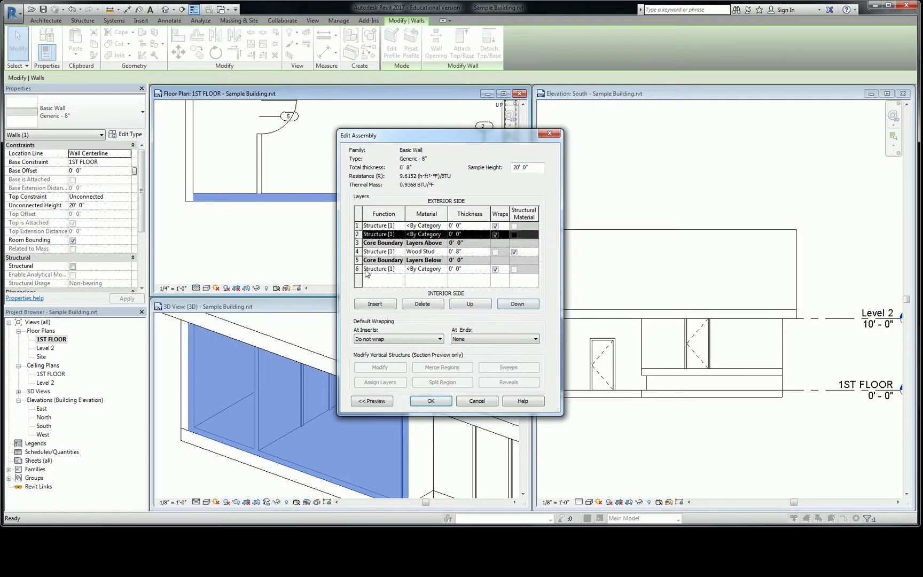
left_click(470, 269)
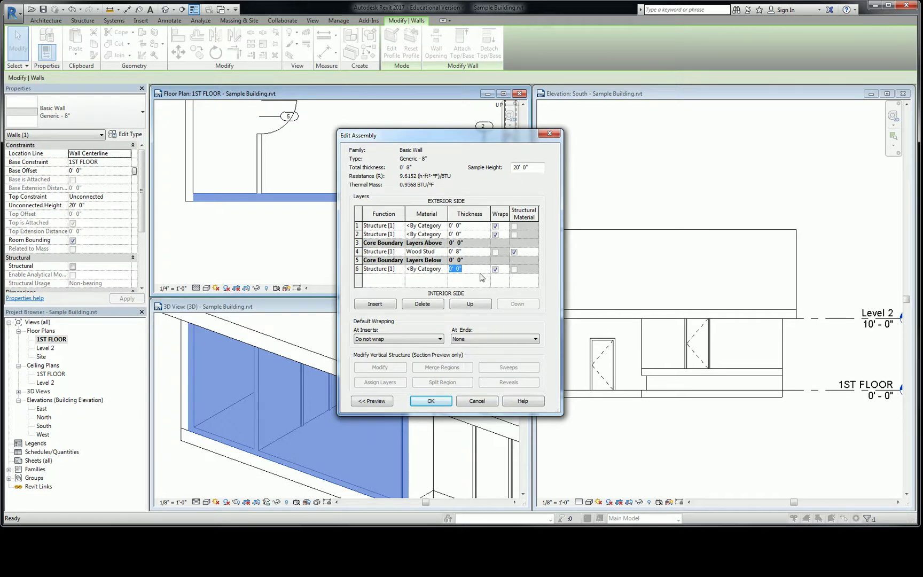
left_click(441, 270)
Set the interior layer's material to Gypsum Wall Board
left_click(443, 268)
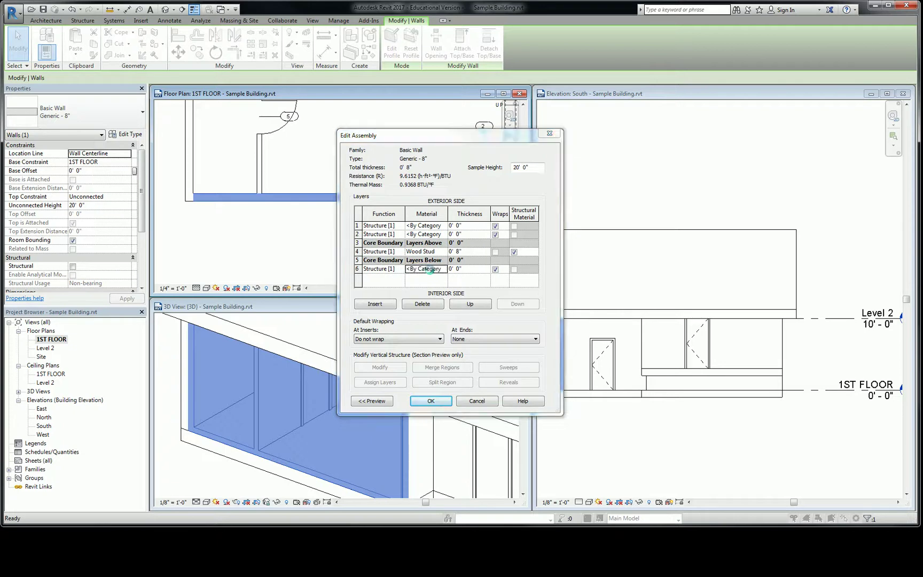
type("gyp")
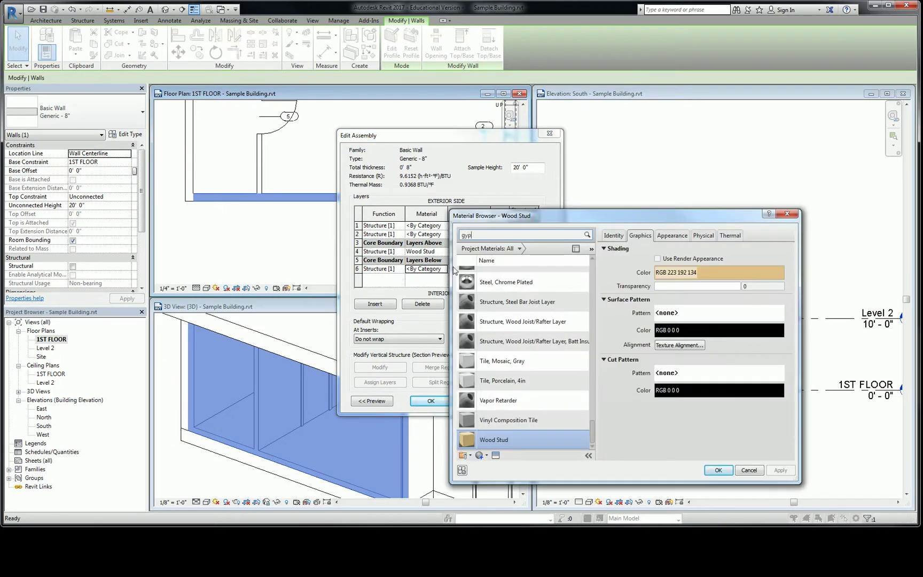
left_click(517, 286)
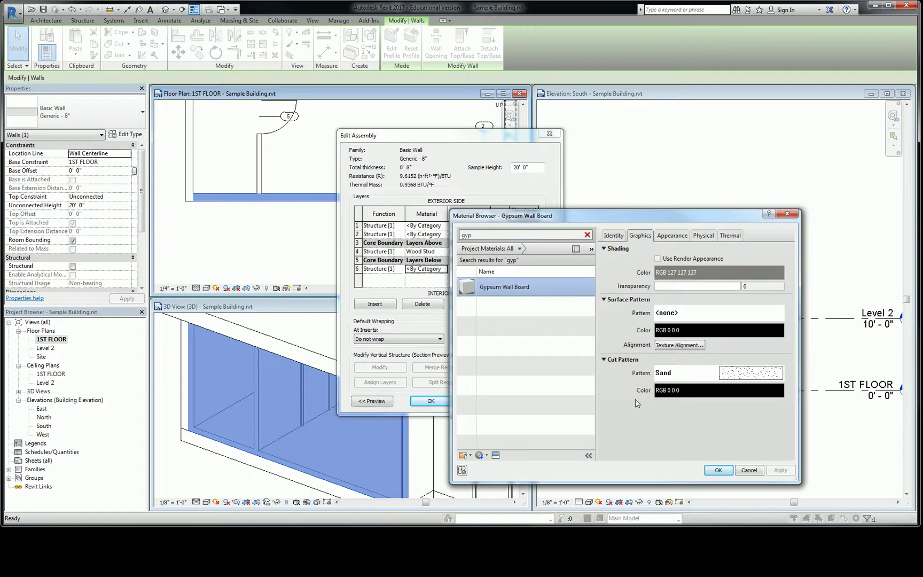
left_click(713, 470)
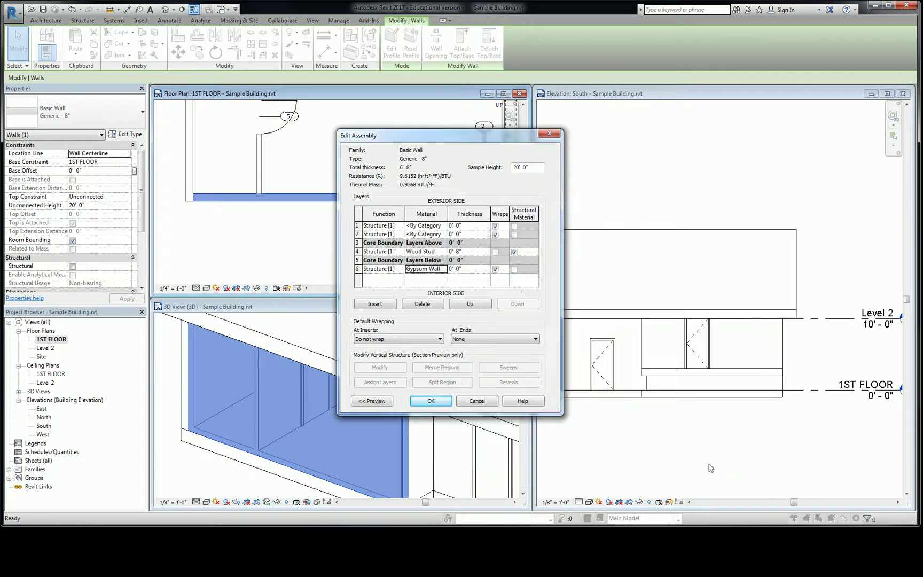
Set the second exterior layer's material to Plywood, Sheathing
left_click(442, 236)
left_click(443, 236)
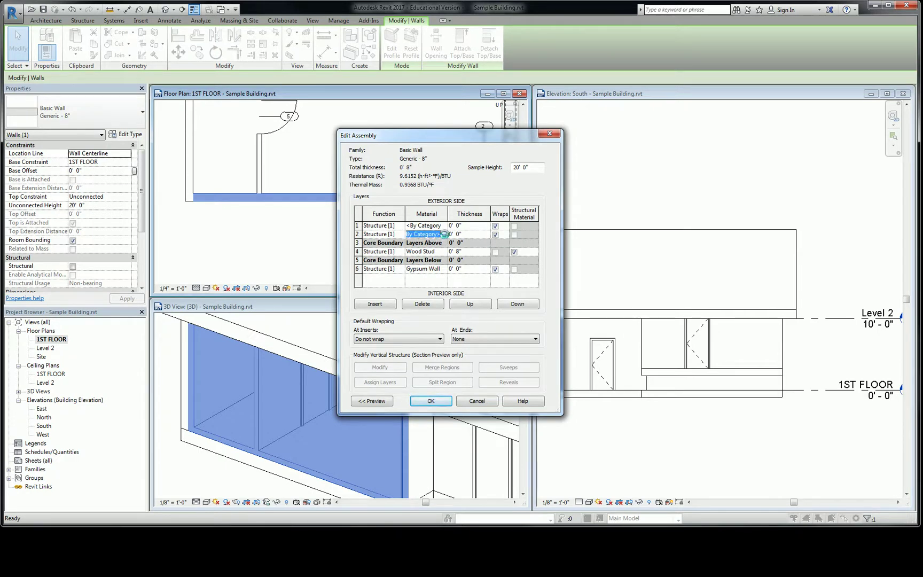
left_click(444, 234)
type("ply")
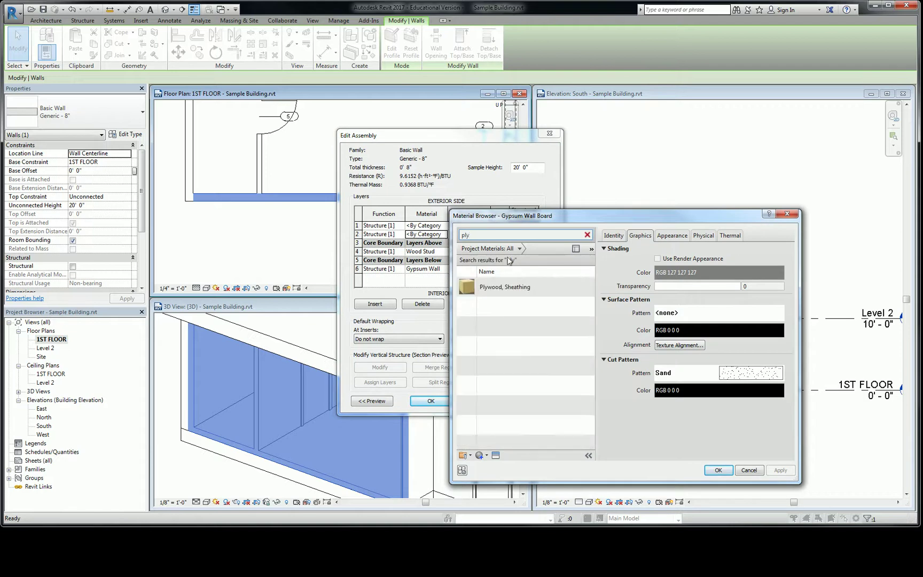
left_click(529, 287)
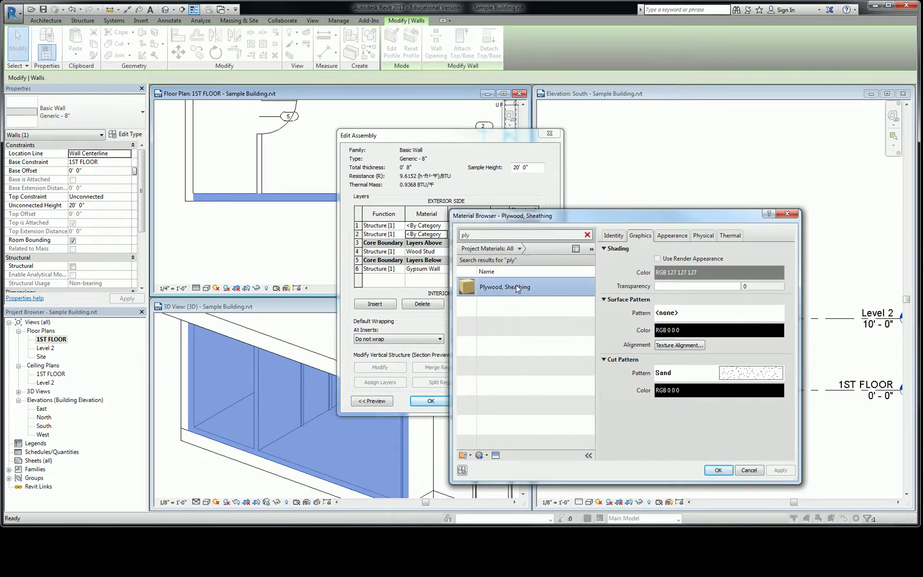
left_click(718, 470)
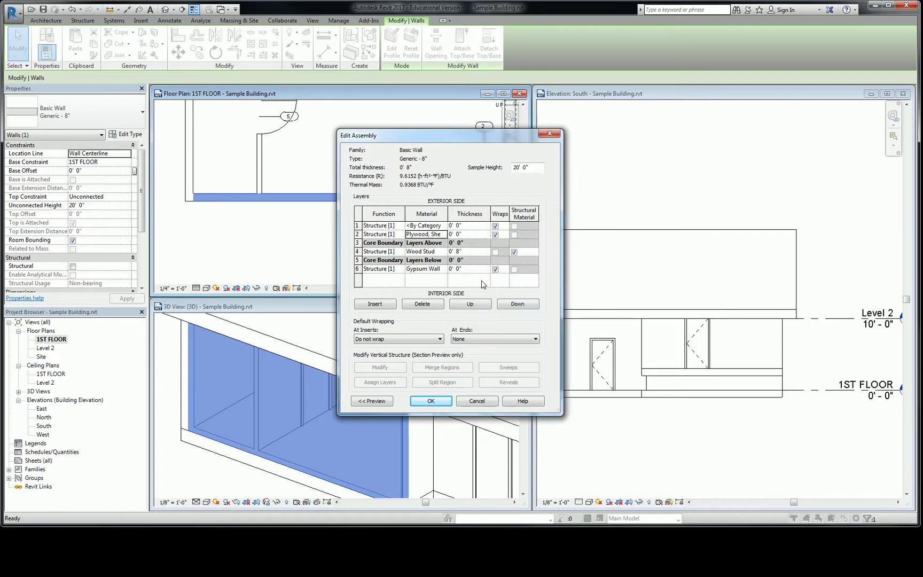
Search 'siding' for the outermost layer, then close the library without changing it
left_click(443, 227)
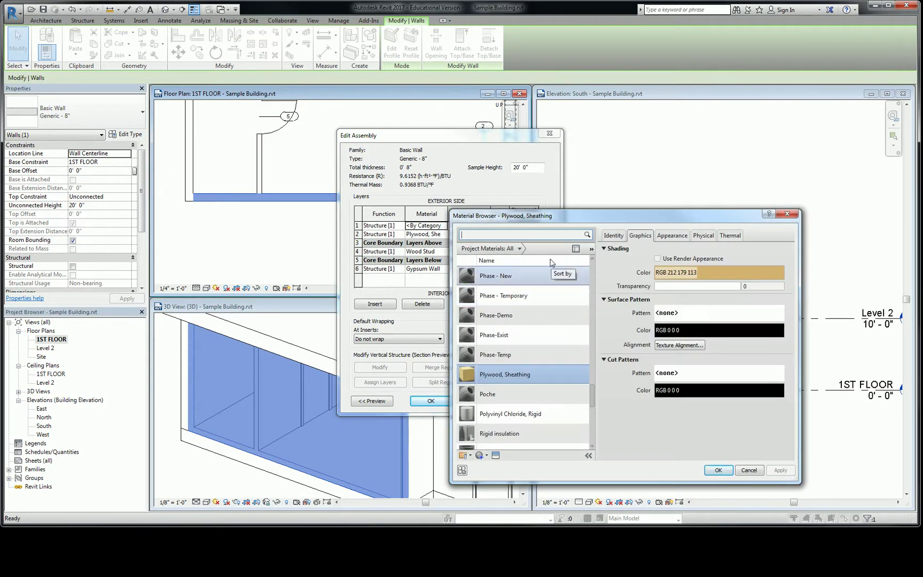
type("siding")
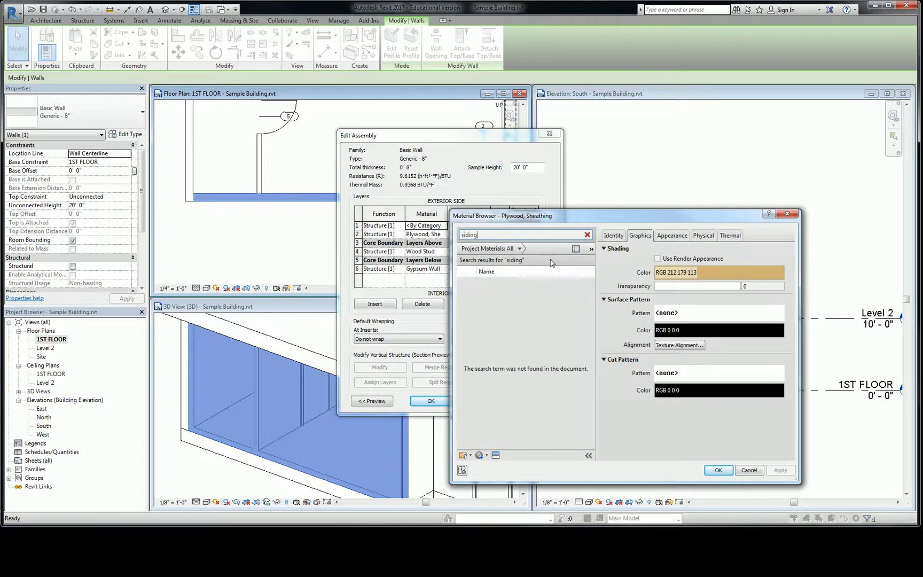
left_click(787, 213)
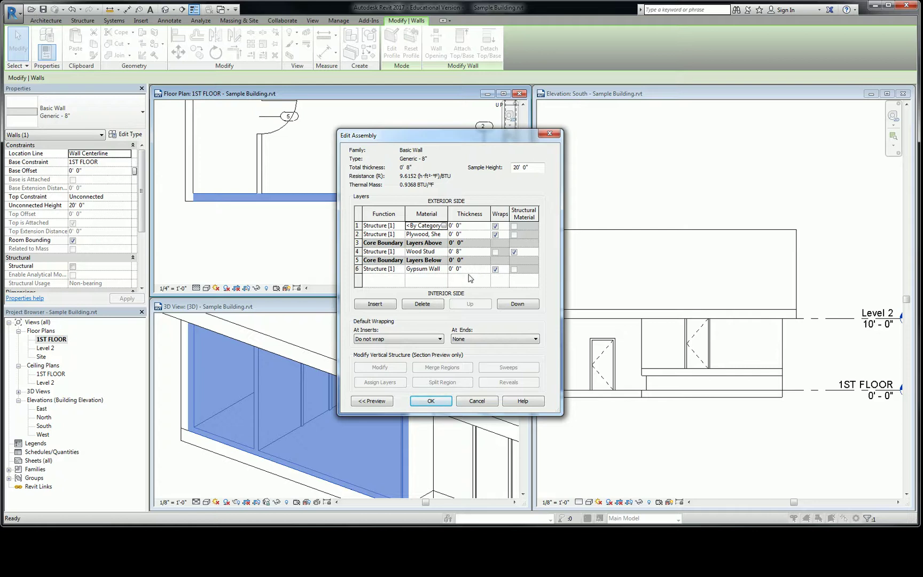
Make the row 6 gypsum layer 5/8" thick and the row 2 plywood layer 3/4" thick
left_click(474, 269)
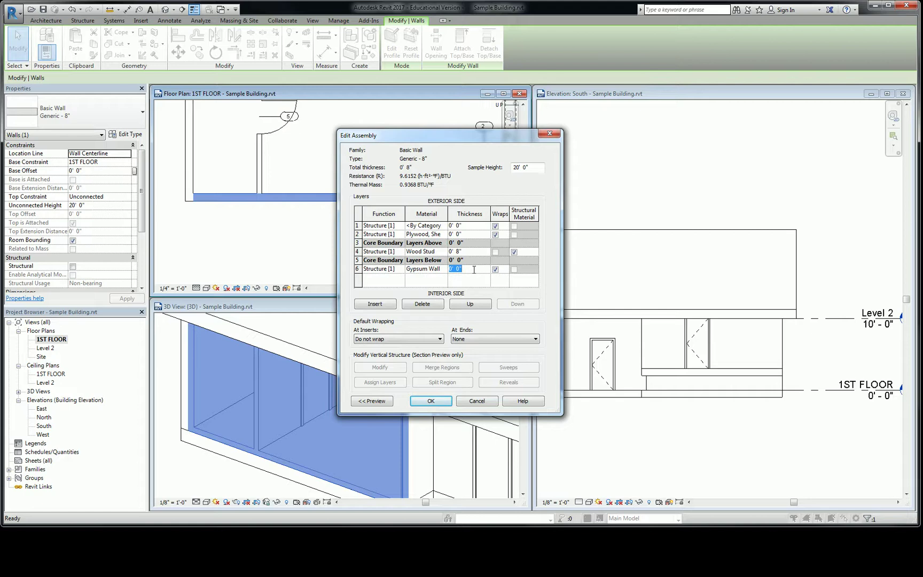
type("5/8")
key("Tab")
left_click(477, 234)
type("3/4")
key("Tab")
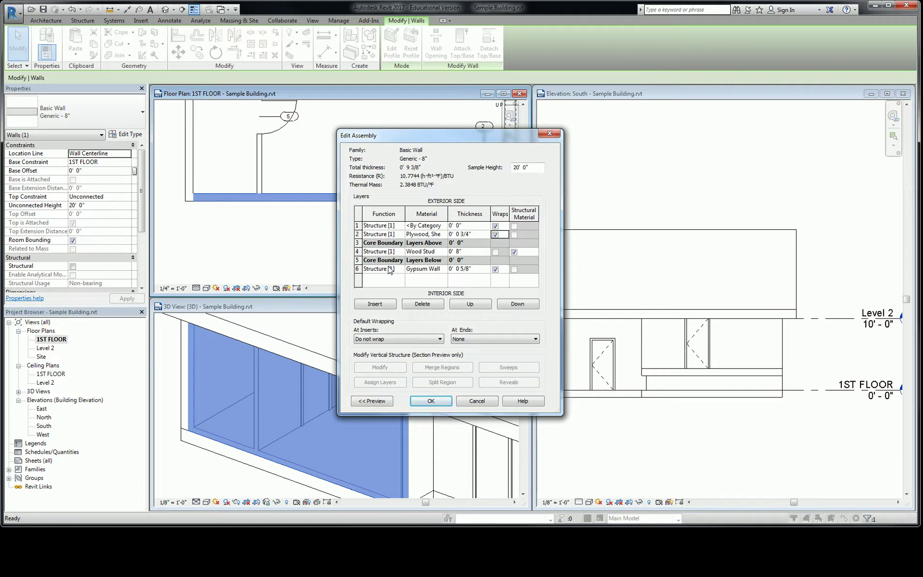
Set layer functions: row 6 gypsum to Finish 2 [5], row 2 plywood to Substrate [2], row 1 to Finish 2 [5]
left_click(391, 271)
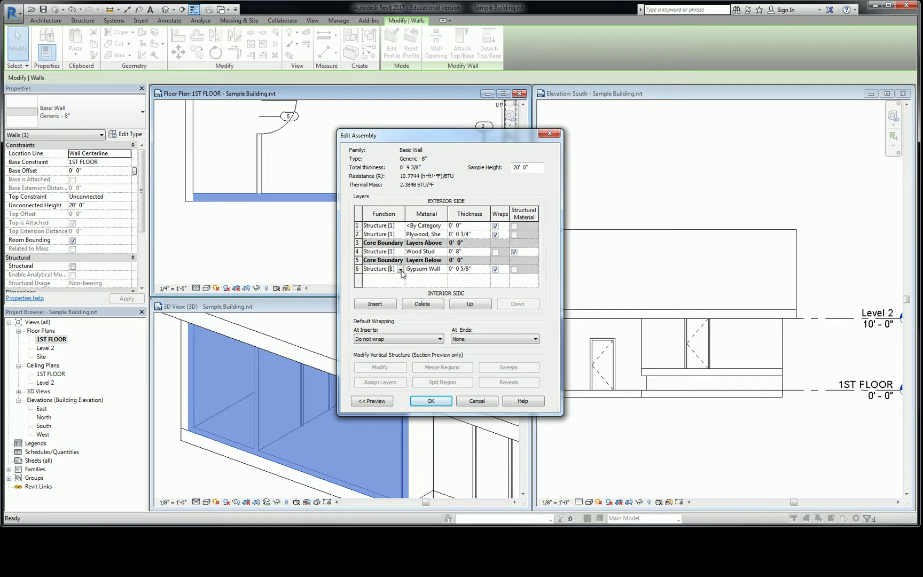
left_click(400, 269)
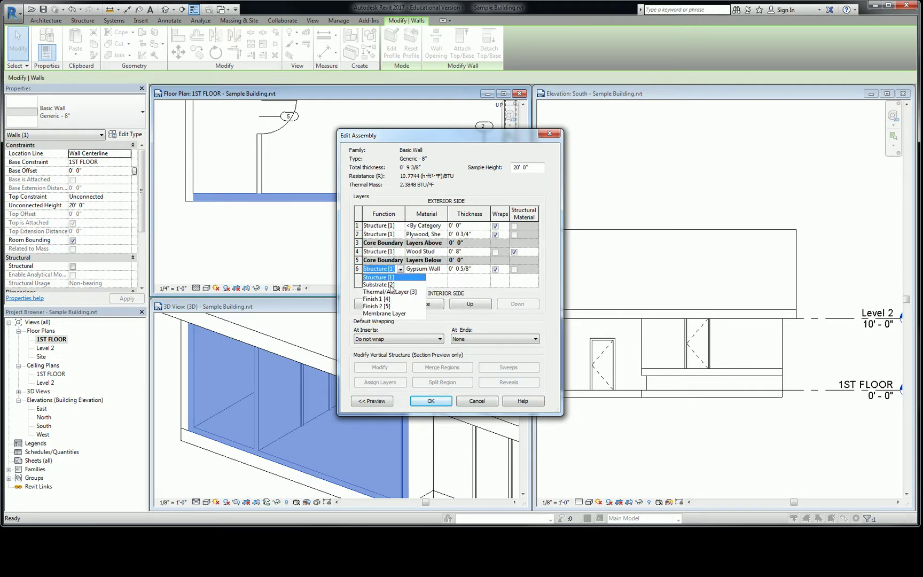
left_click(382, 306)
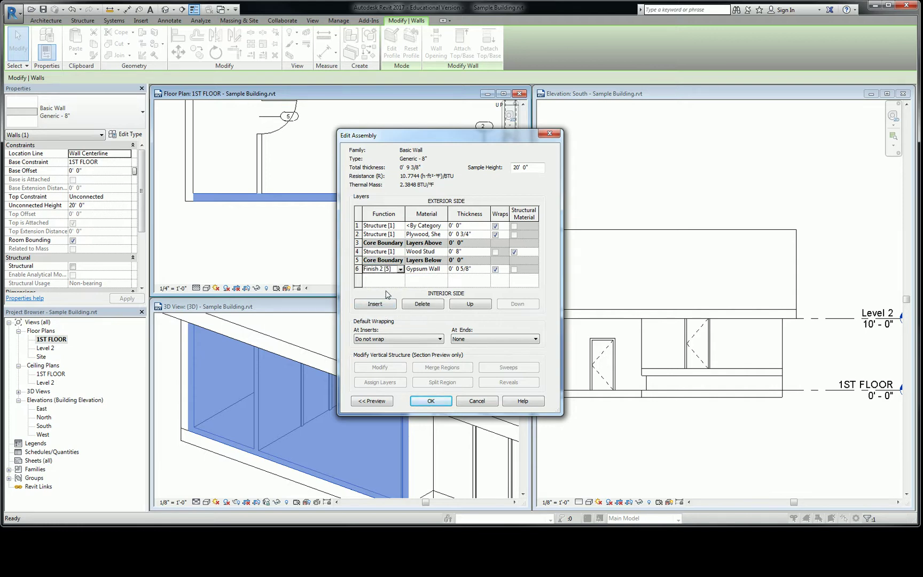
left_click(394, 234)
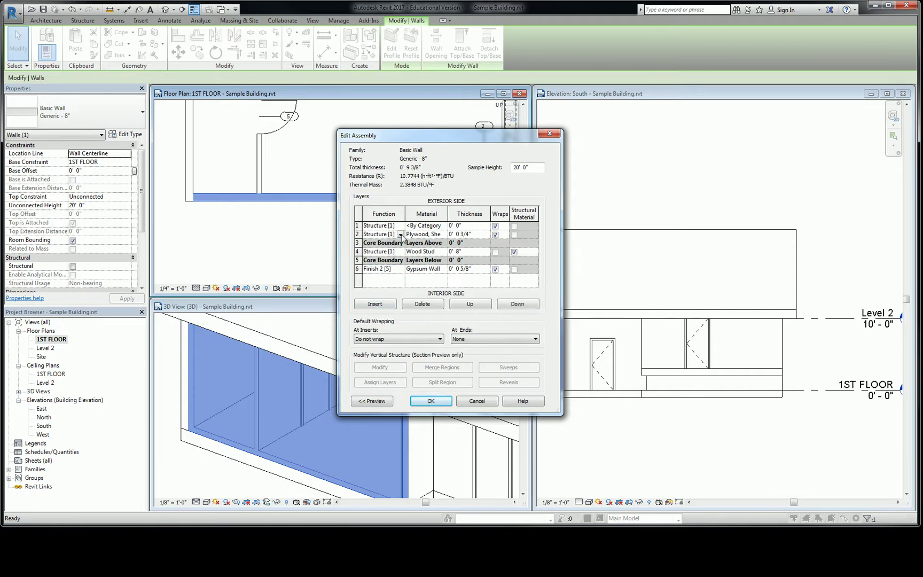
left_click(400, 235)
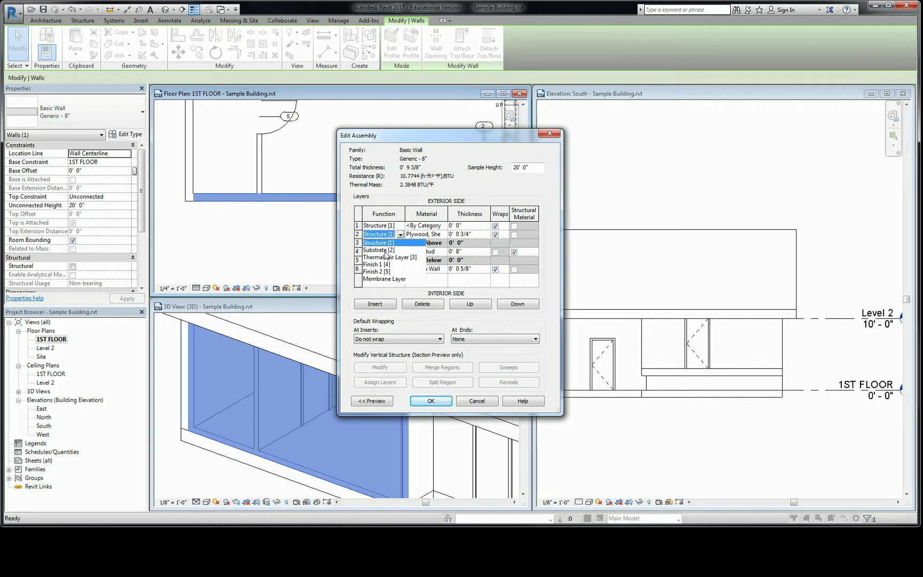
left_click(390, 252)
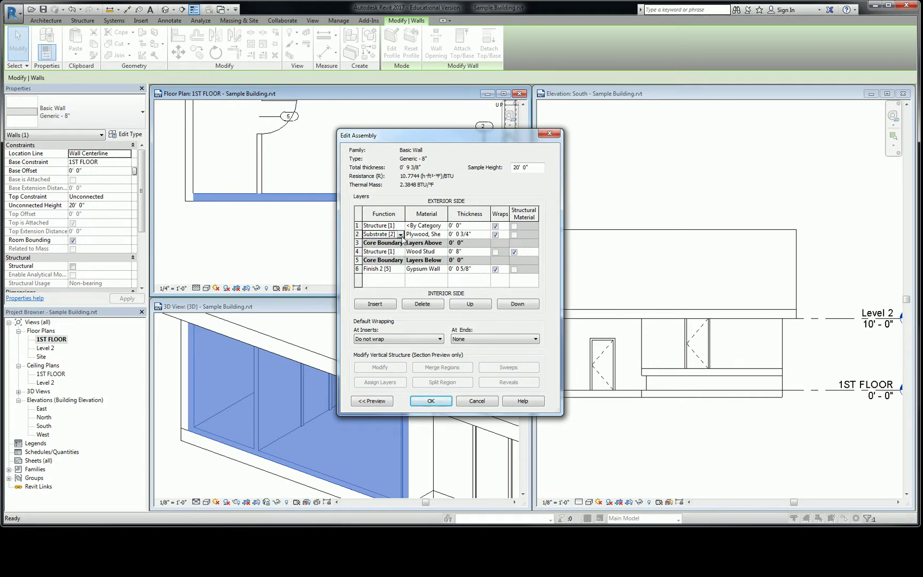
left_click(394, 226)
left_click(400, 225)
left_click(381, 263)
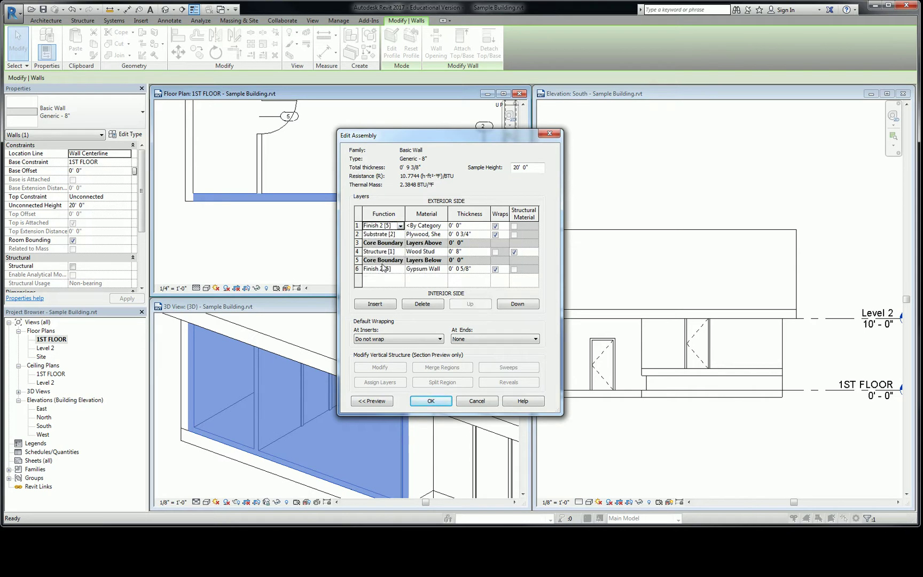